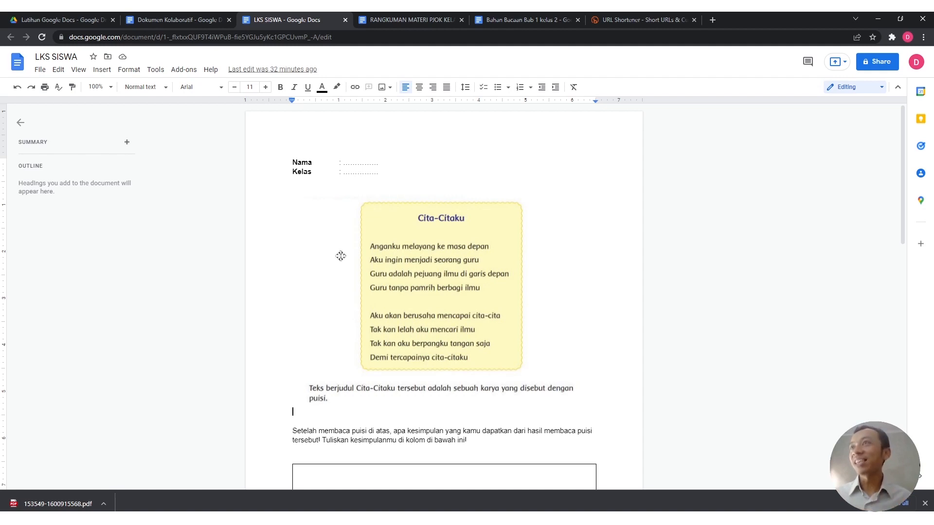
click(340, 164)
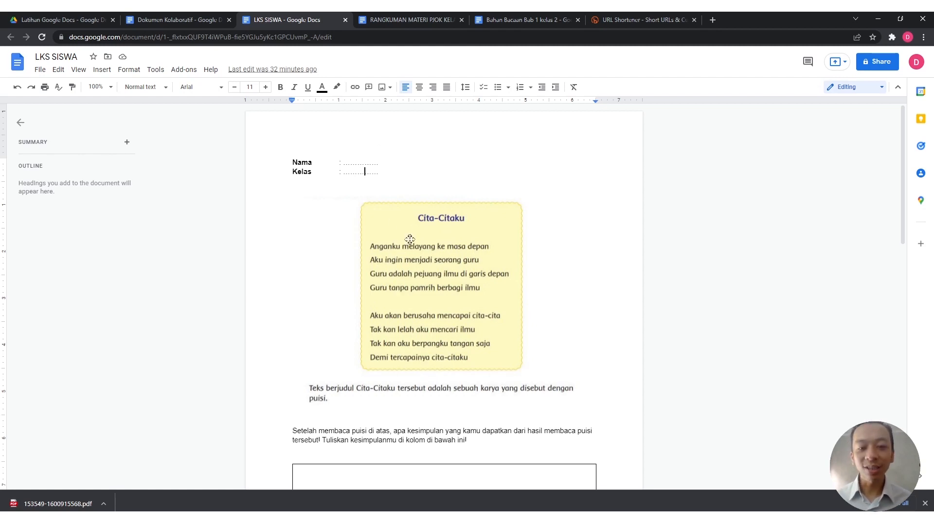
scroll(405, 330, down, 3)
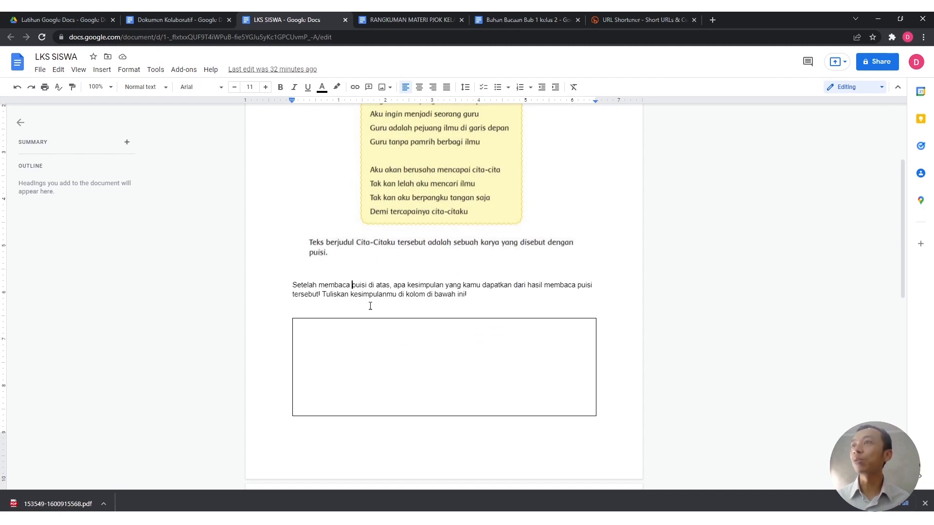
scroll(475, 342, up, 2)
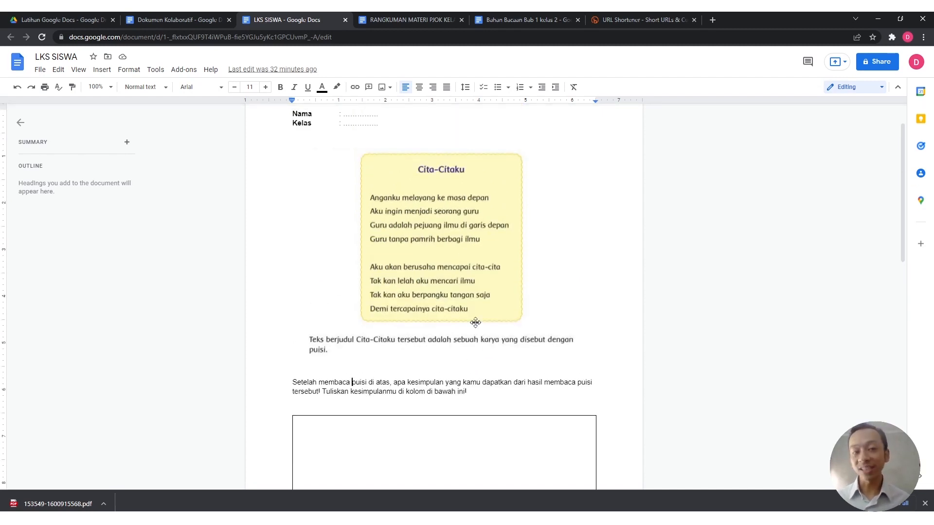
scroll(465, 355, down, 1)
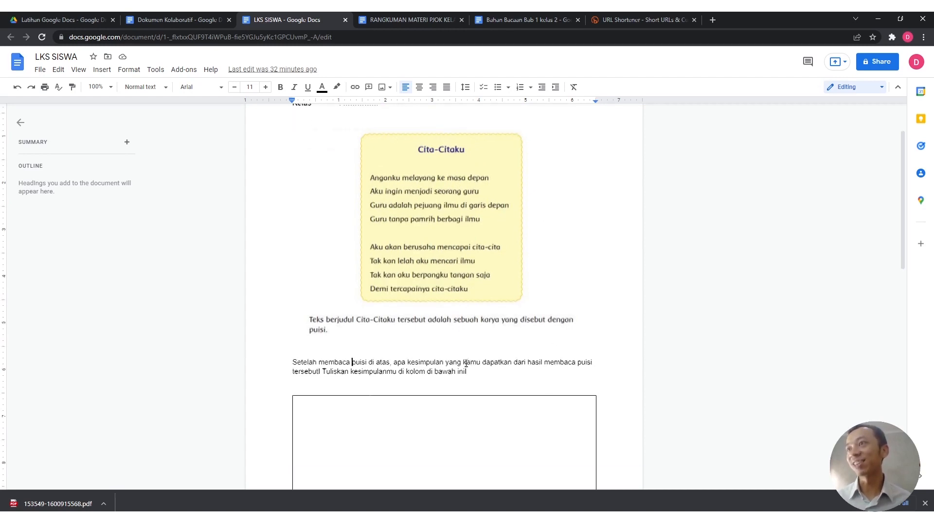
scroll(466, 364, down, 2)
click(376, 378)
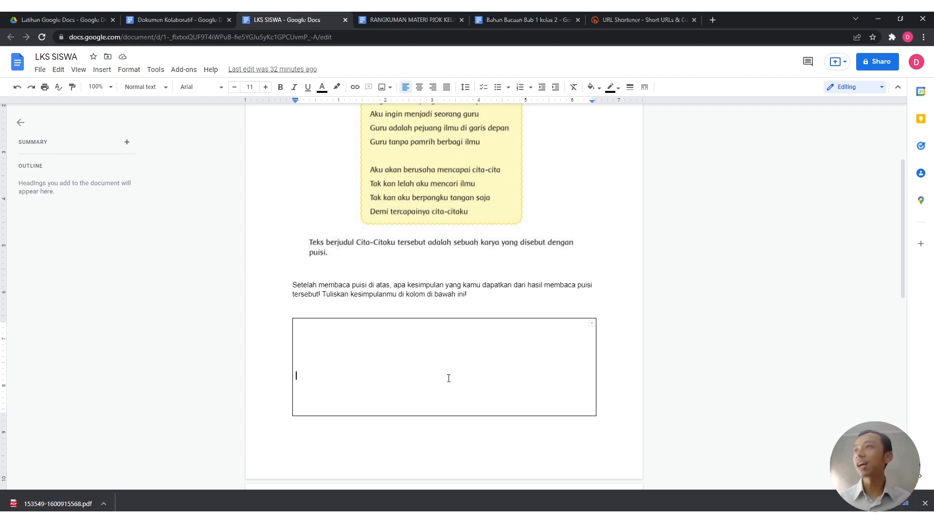
scroll(452, 380, down, 10)
scroll(451, 398, up, 10)
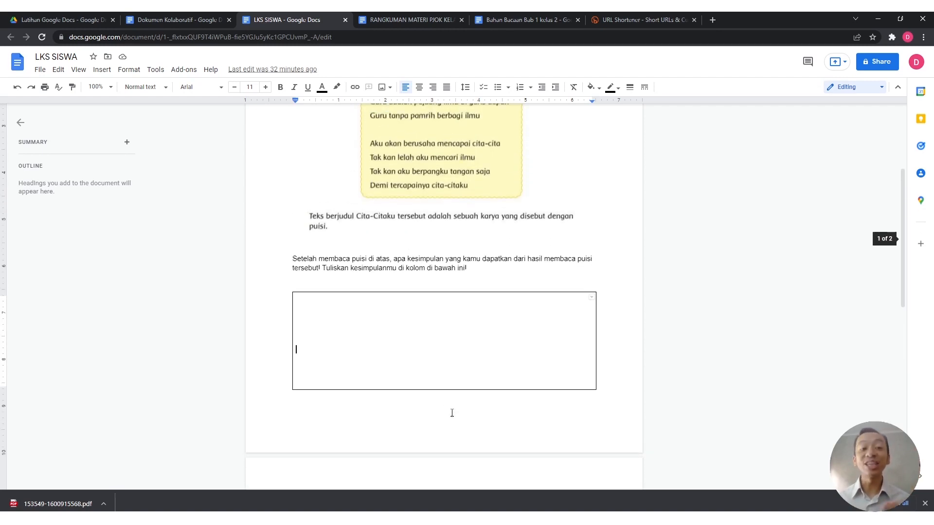
scroll(443, 438, up, 3)
scroll(447, 437, down, 2)
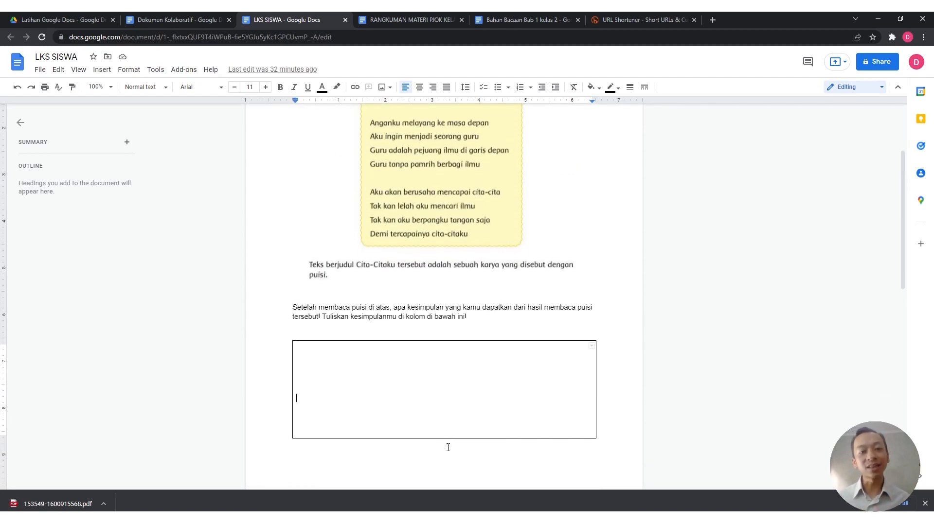
scroll(448, 448, down, 1)
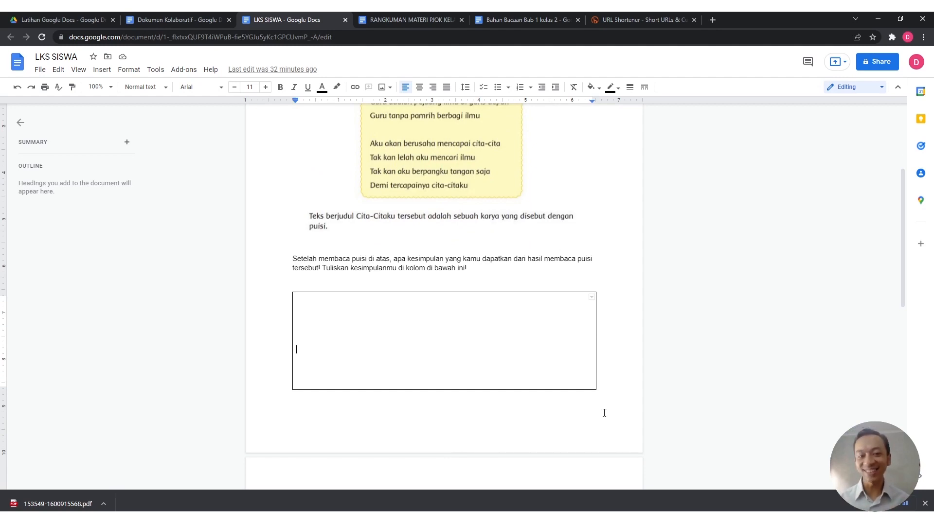
scroll(602, 410, up, 3)
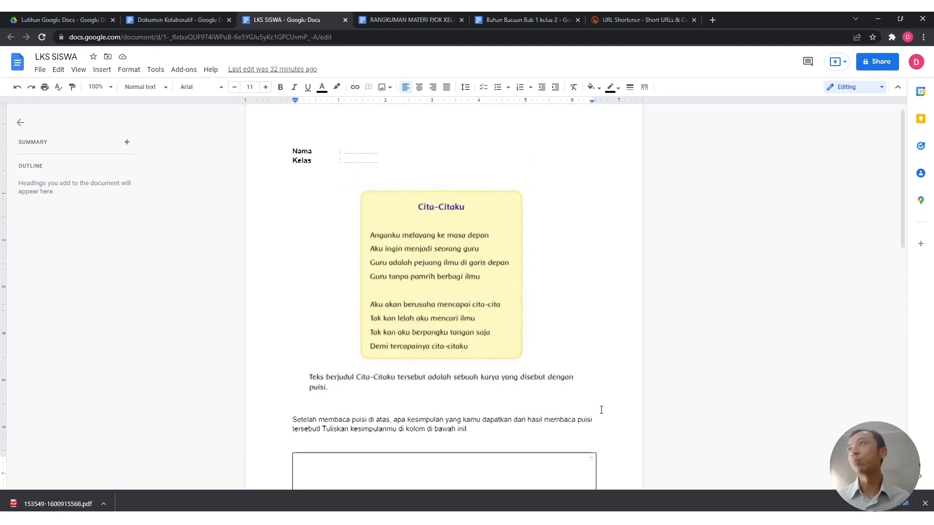
click(365, 166)
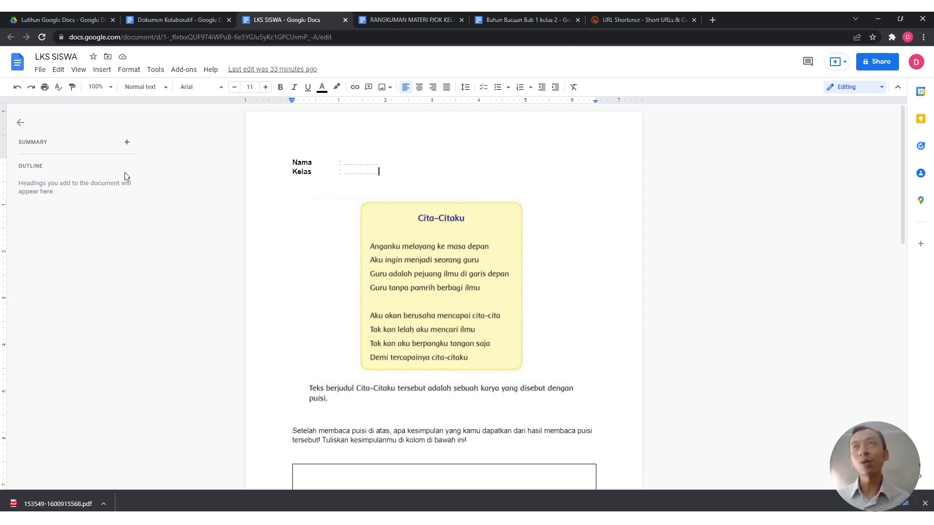
click(38, 57)
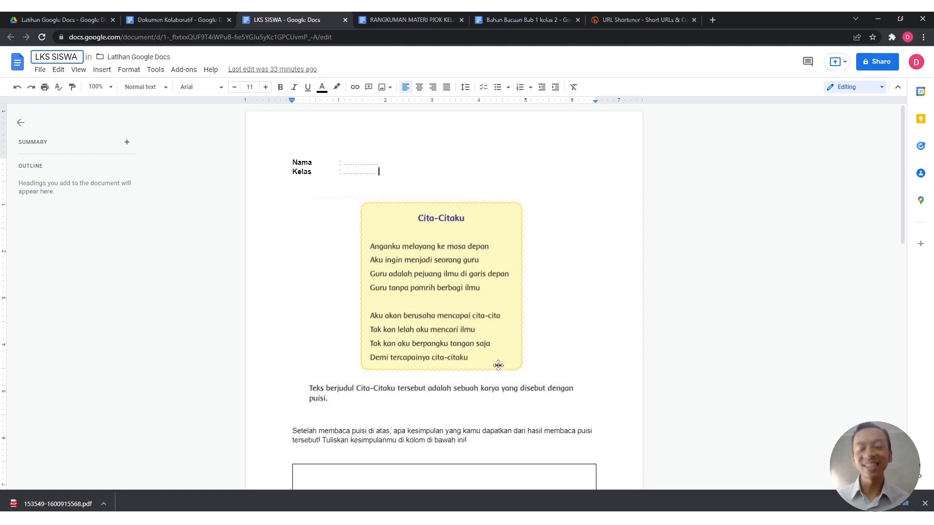
Step: Select the old empty answer table under the question and delete it
click(463, 395)
scroll(464, 395, down, 2)
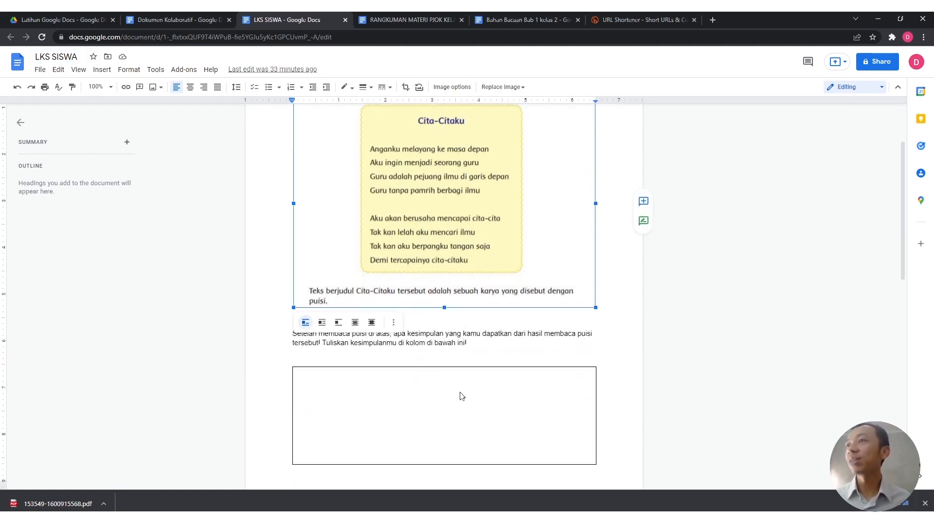
click(312, 381)
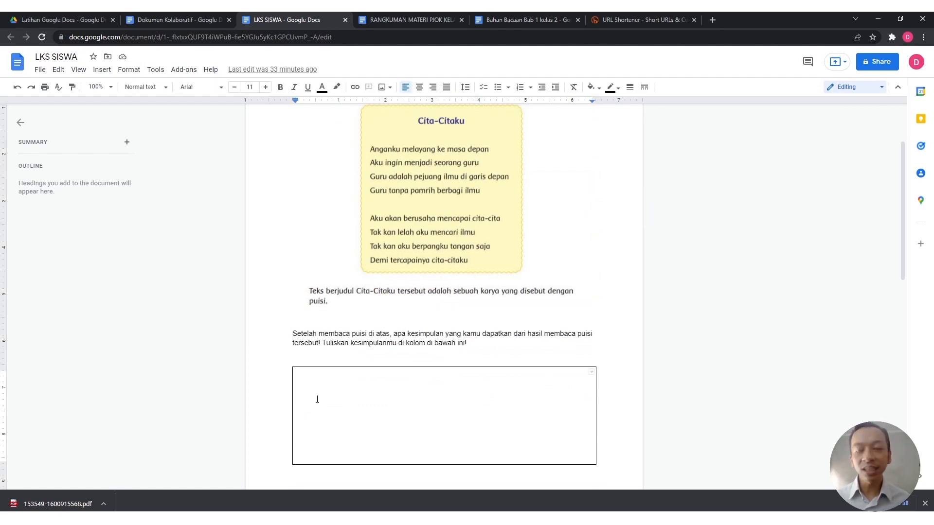
key(Down)
key(Down)
key(Down)
key(Down)
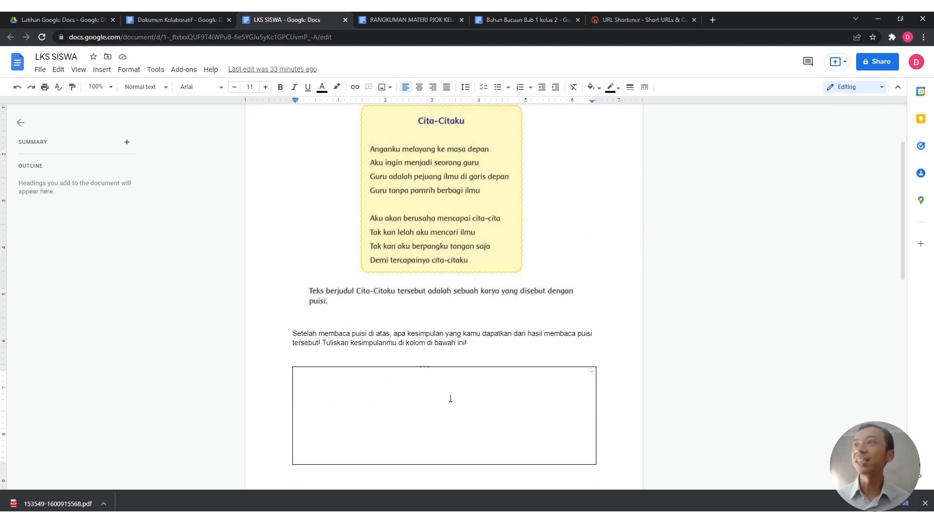
click(521, 351)
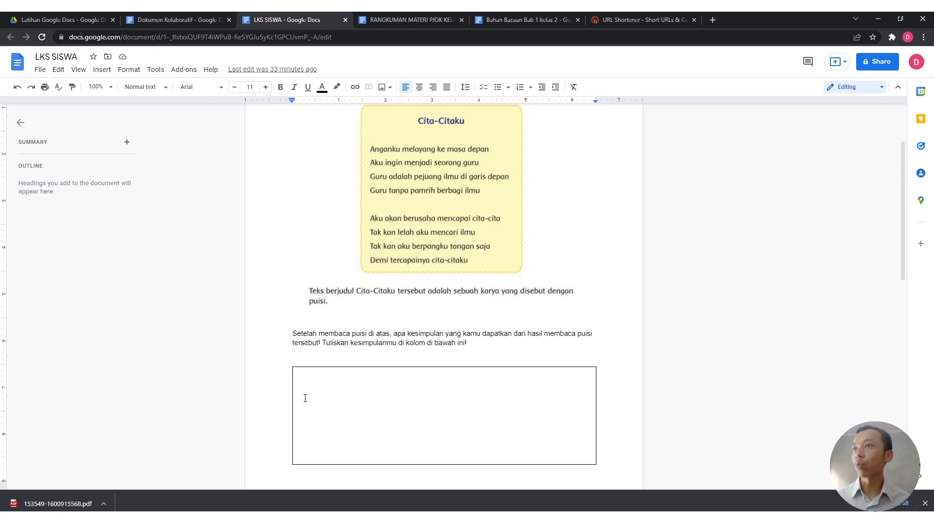
scroll(309, 411, down, 2)
shift+click(329, 390)
key(Delete)
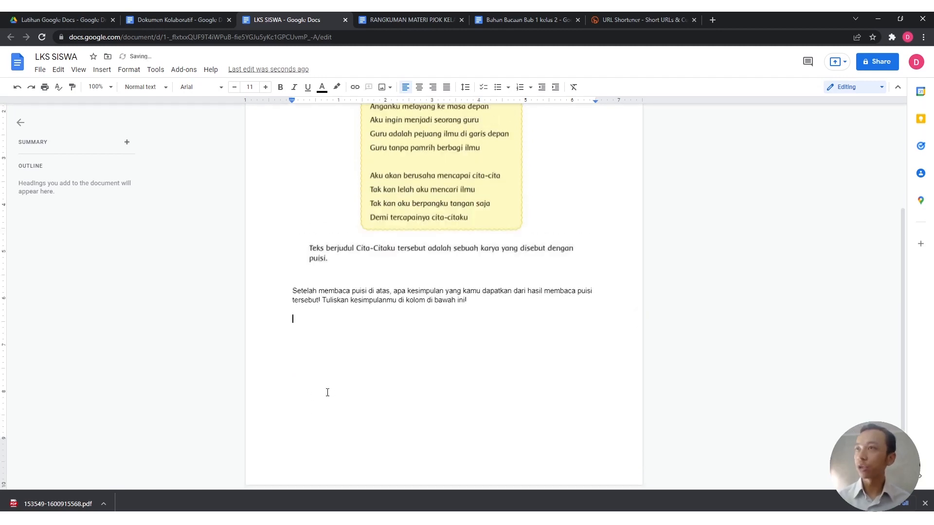
Step: Insert a 1x1 table as the new answer box and extend it several lines tall
click(104, 70)
mouse_move(150, 102)
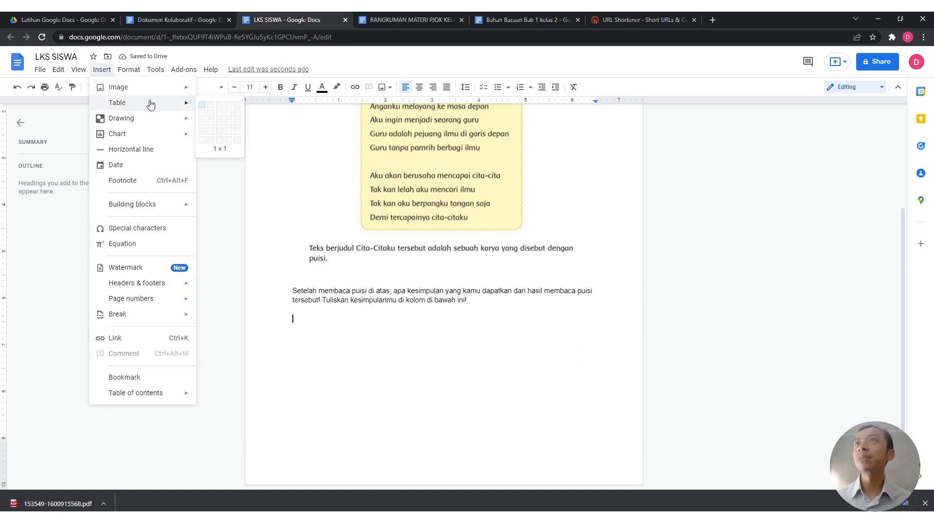
click(203, 109)
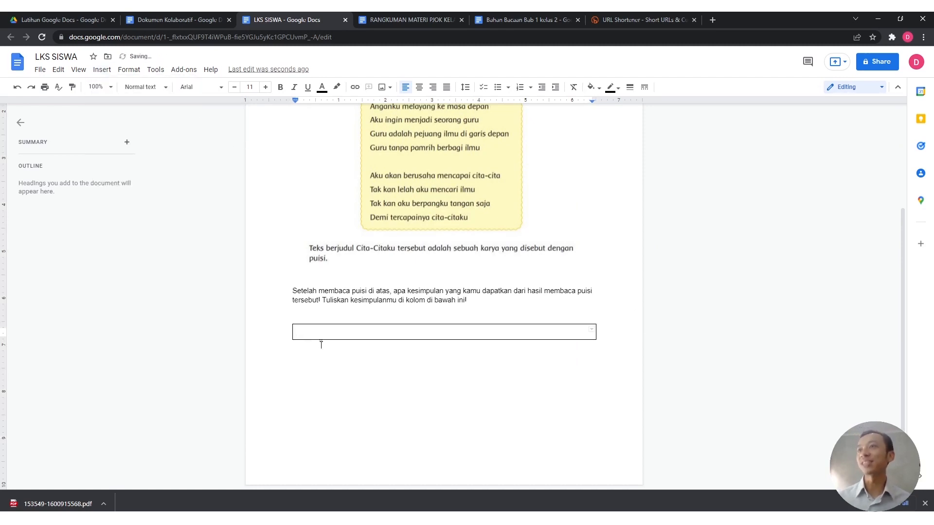
key(Return)
key(Return)
key(Return)
key(Return)
key(Return)
key(Return)
key(Return)
key(Return)
key(Return)
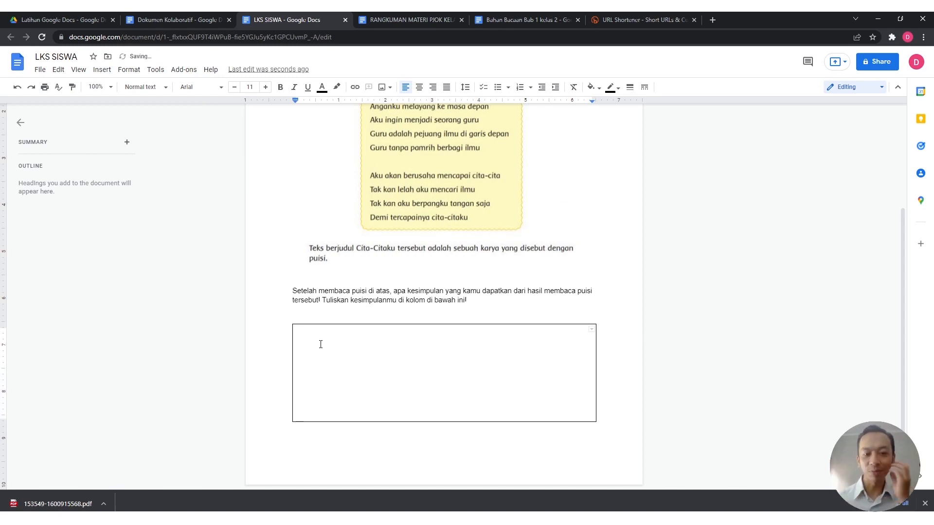
click(391, 349)
click(366, 331)
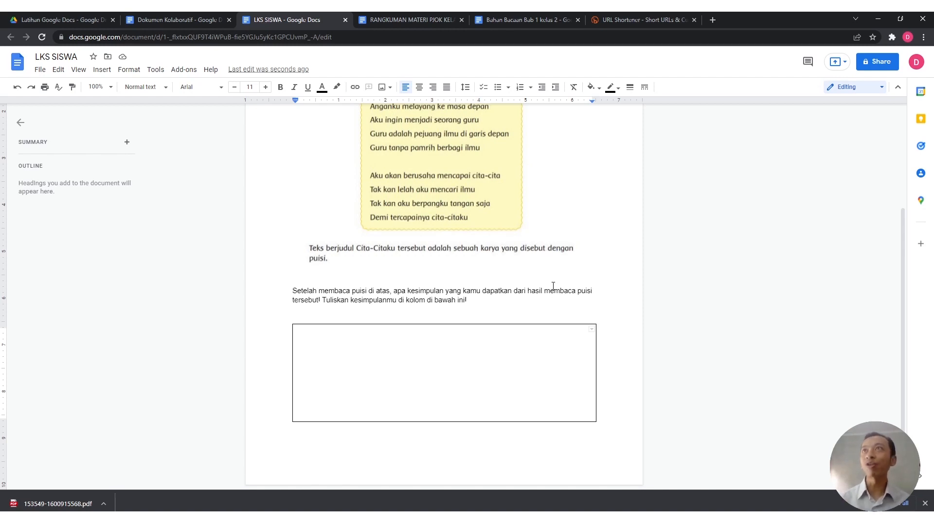
click(210, 17)
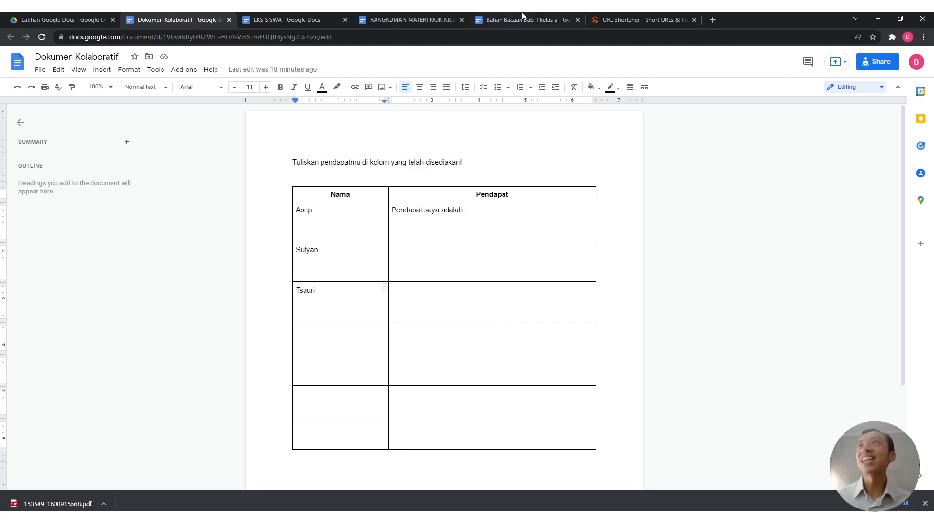
Step: Recheck the question area in LKS SISWA, then go to the Latihan Google Docs Drive folder
click(263, 13)
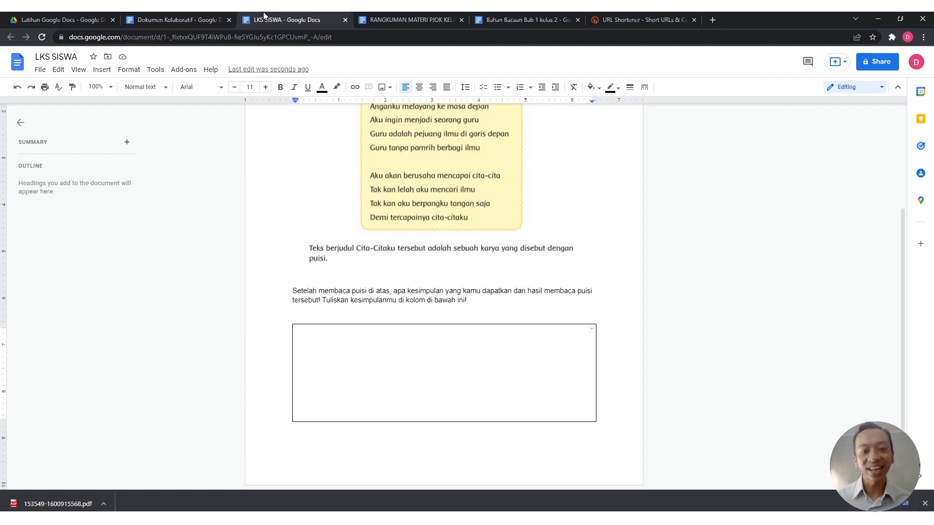
scroll(430, 307, up, 1)
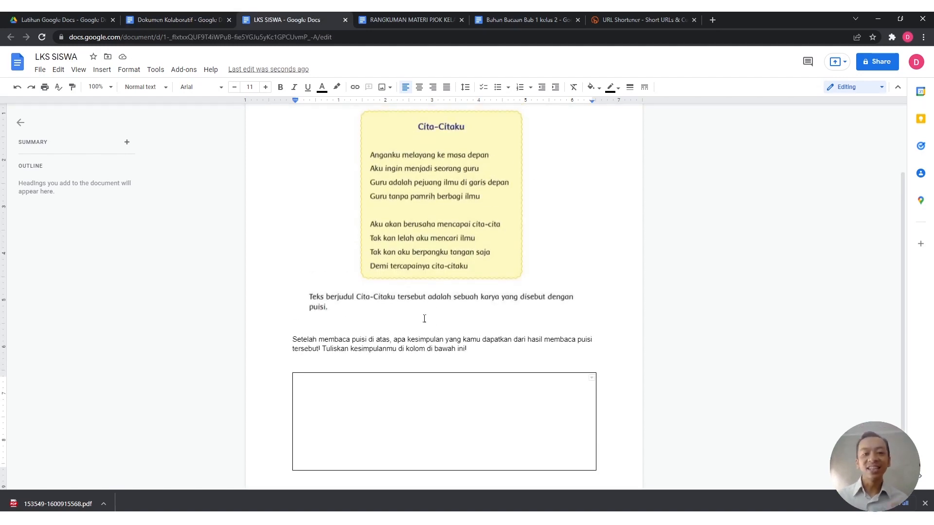
scroll(427, 314, up, 2)
scroll(424, 321, down, 1)
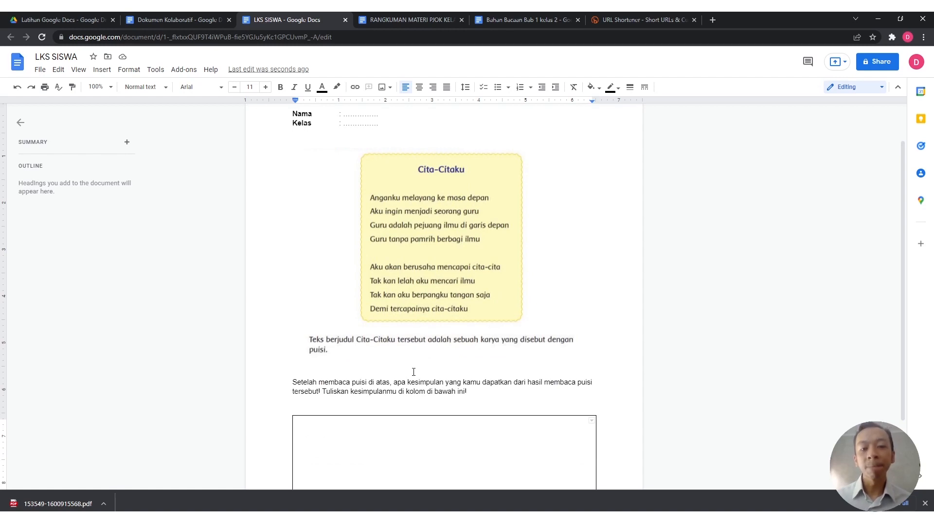
click(409, 387)
click(468, 392)
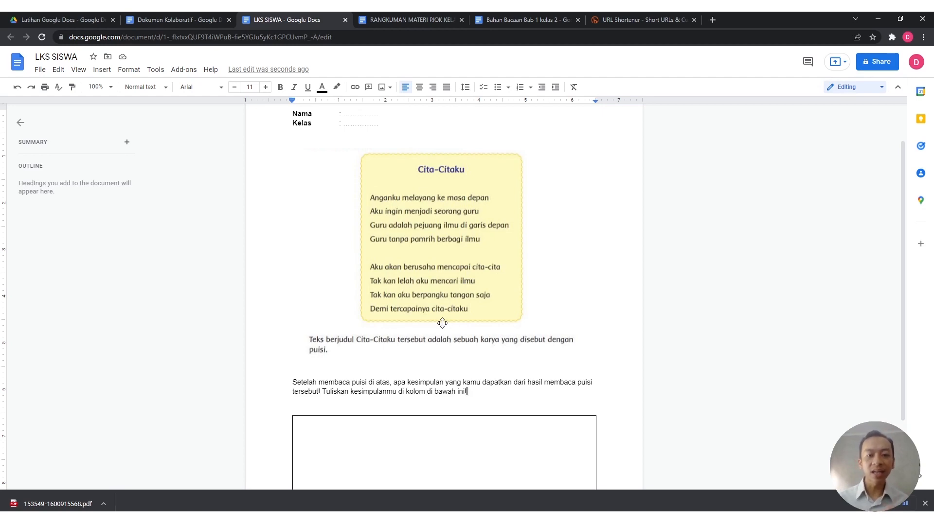
click(58, 20)
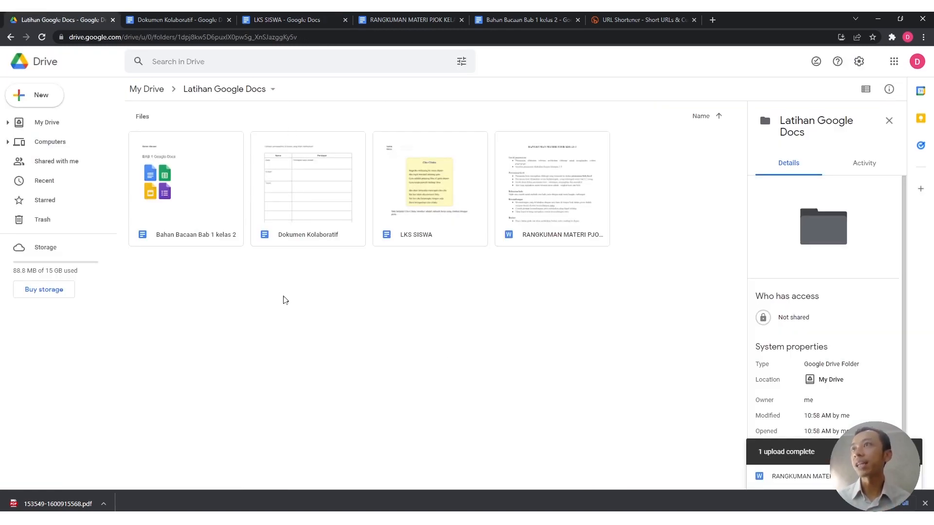
click(477, 211)
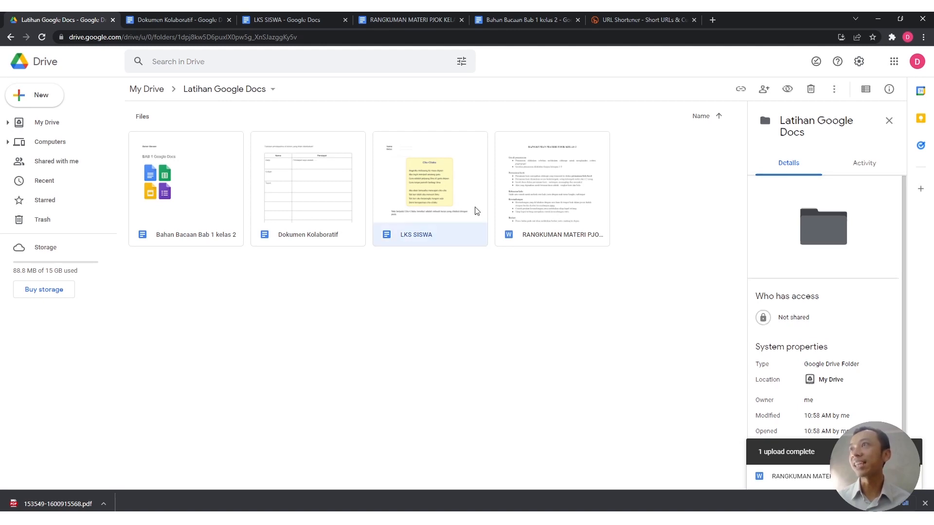
right_click(439, 201)
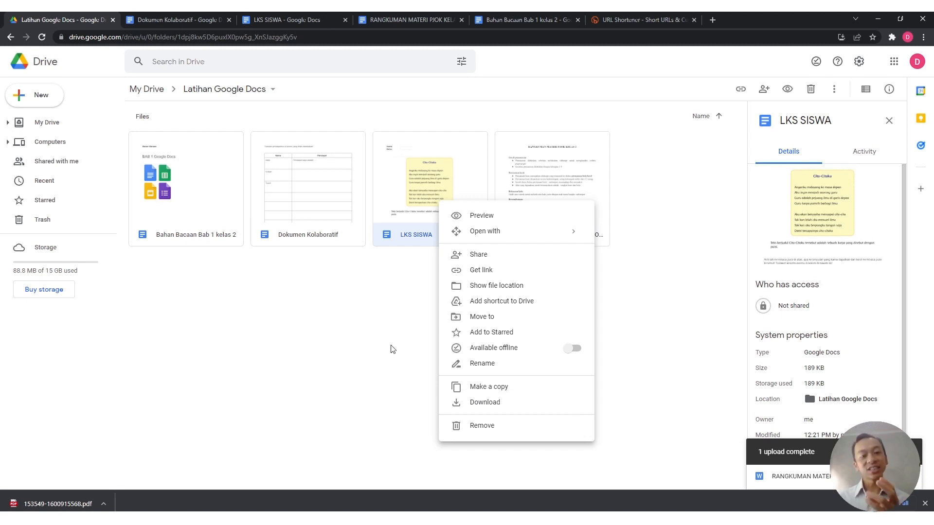
click(384, 374)
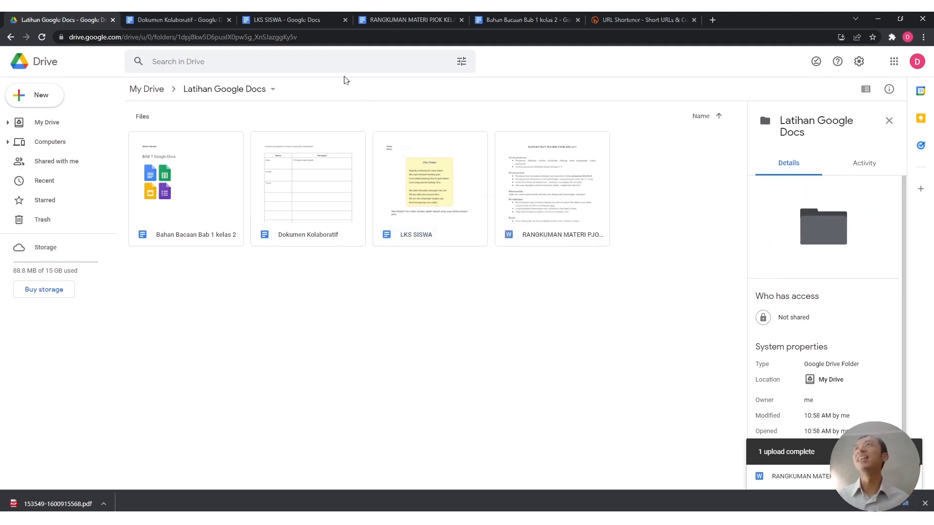
Step: Set LKS SISWA's general access to anyone with the link as Viewer
click(312, 20)
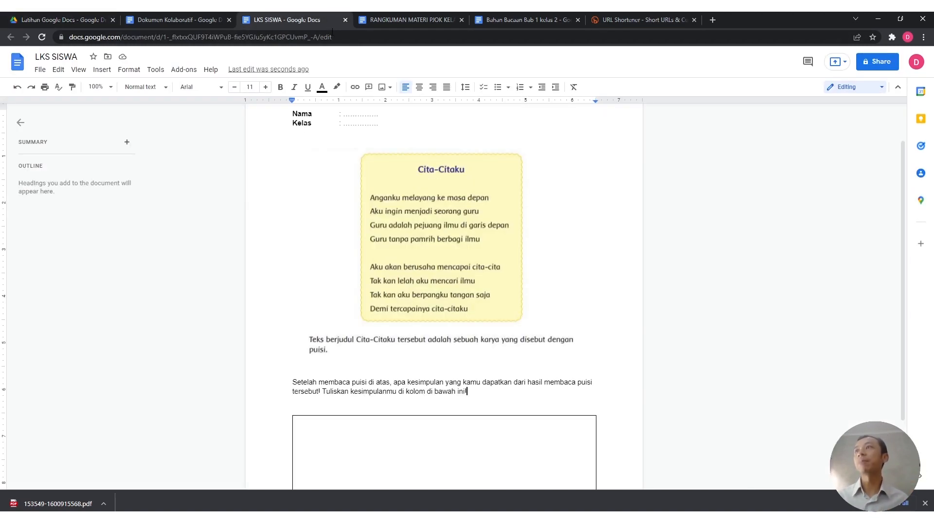
click(885, 63)
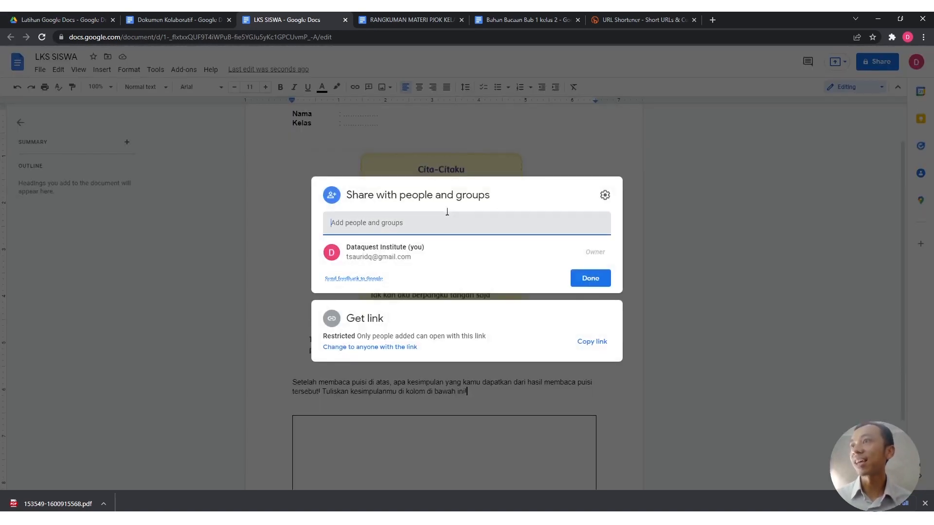
click(350, 347)
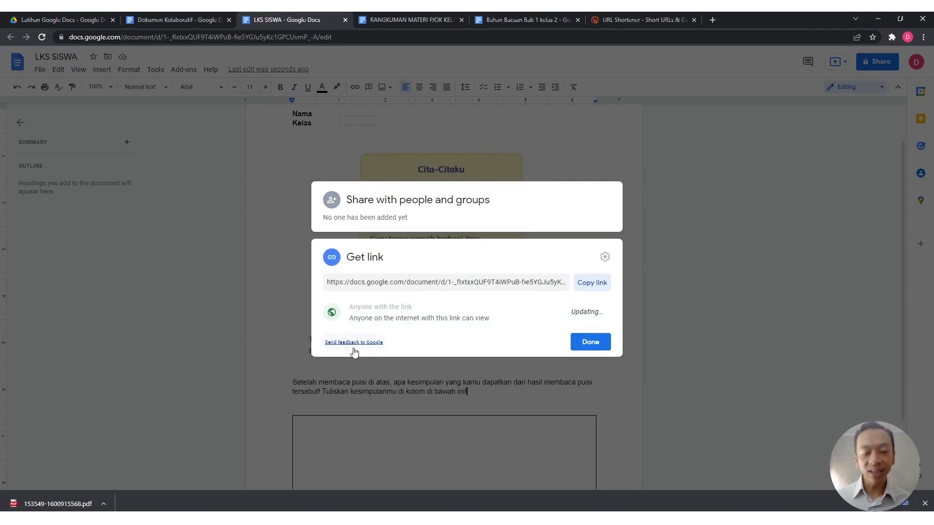
click(416, 308)
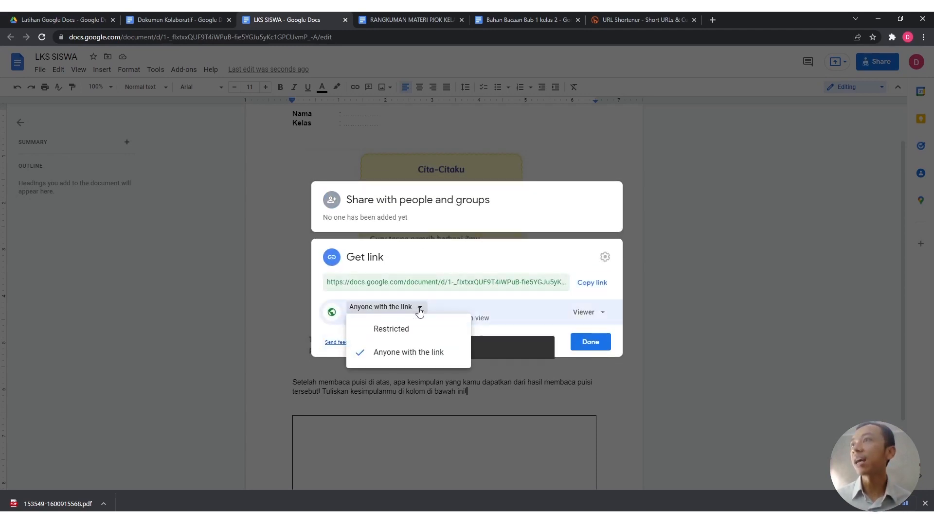
click(506, 300)
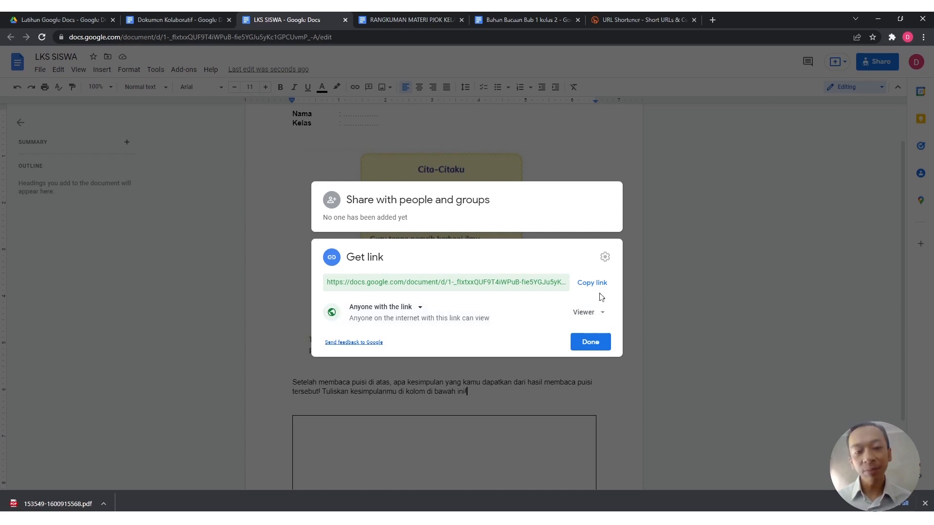
click(591, 342)
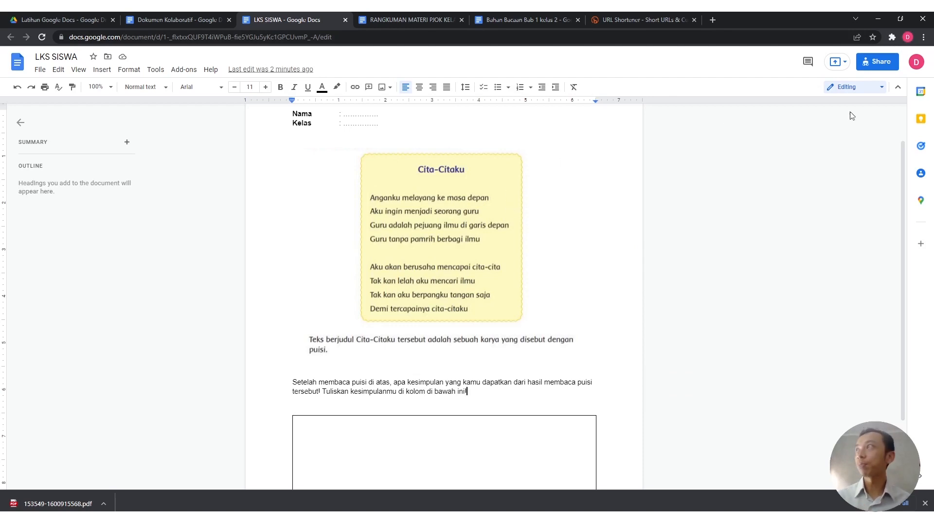
Step: Copy the worksheet's shareable link from the sharing settings
click(877, 62)
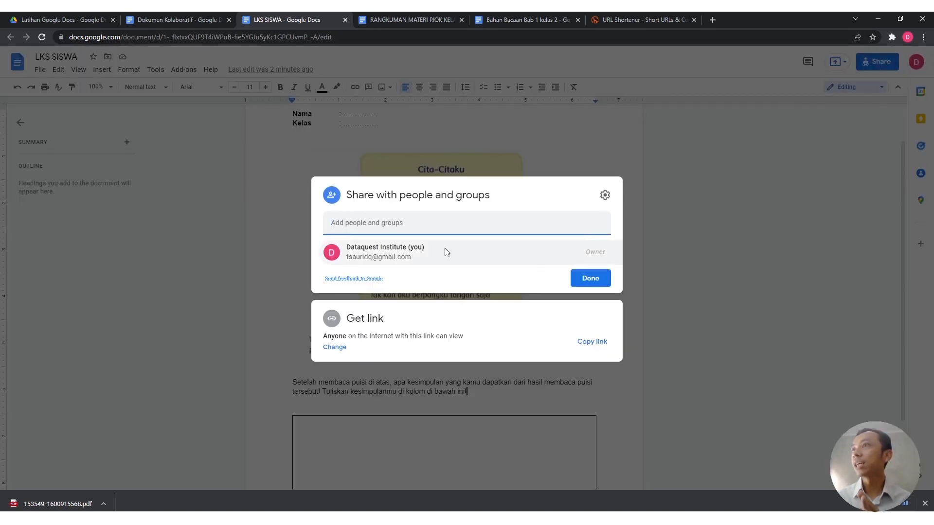
click(335, 347)
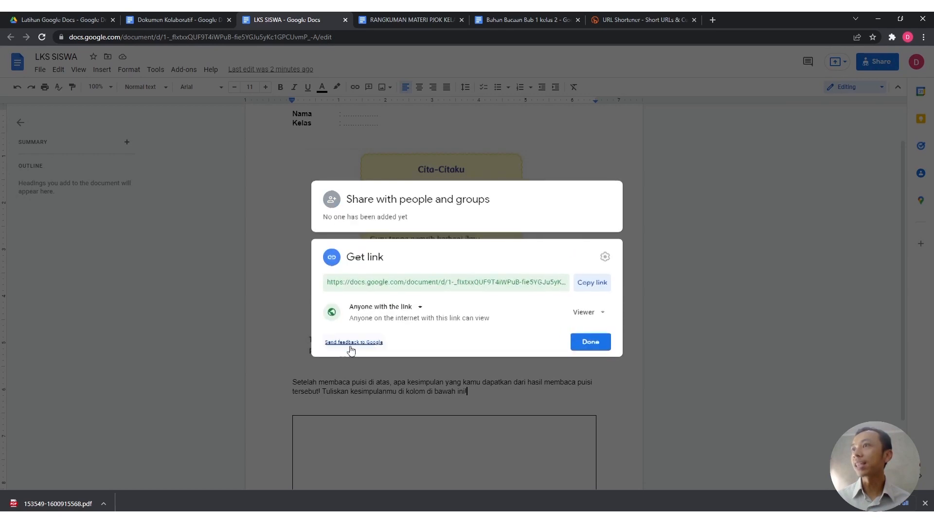
click(598, 284)
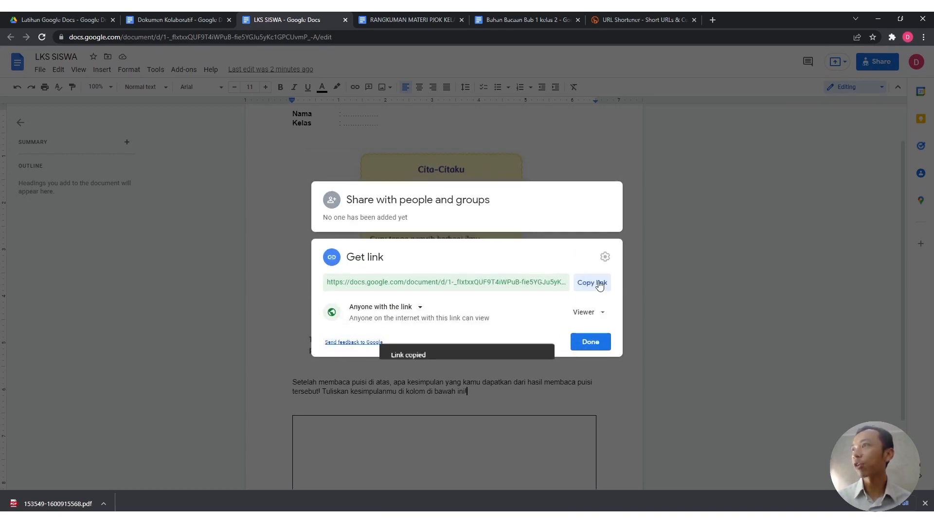
click(593, 343)
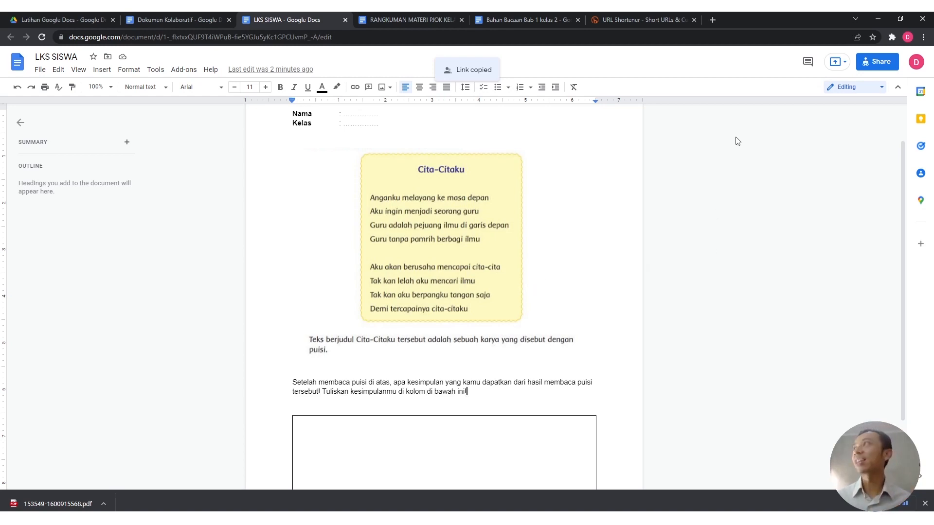
click(908, 38)
click(907, 38)
Step: Open a second Chrome window under another profile and resize it over the worksheet
click(917, 64)
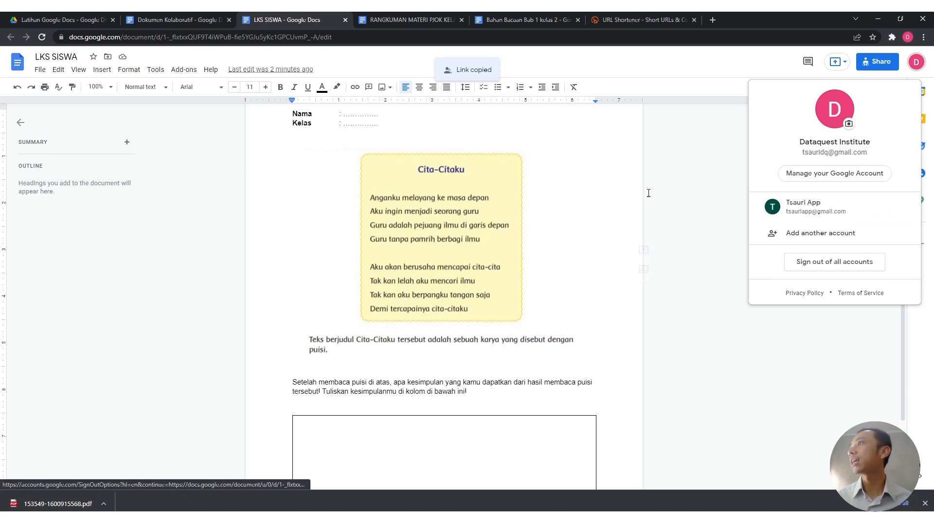
click(696, 194)
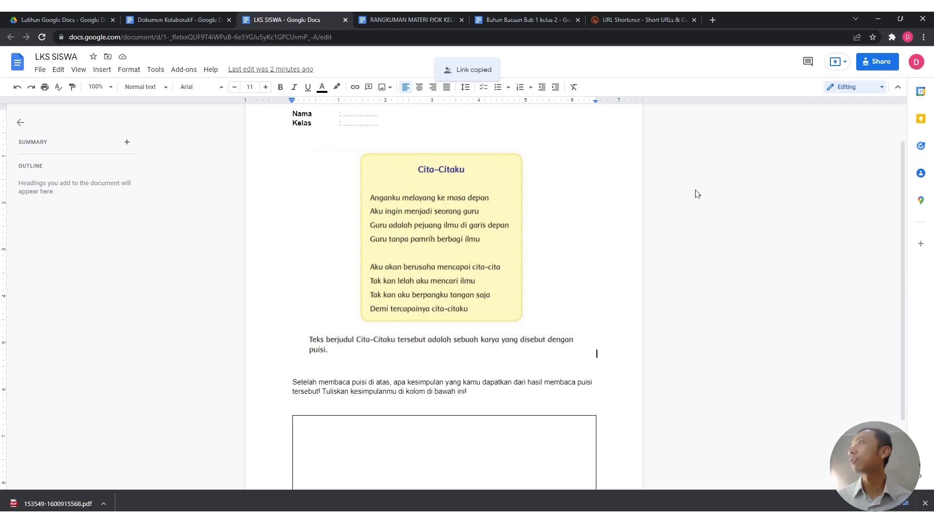
click(908, 38)
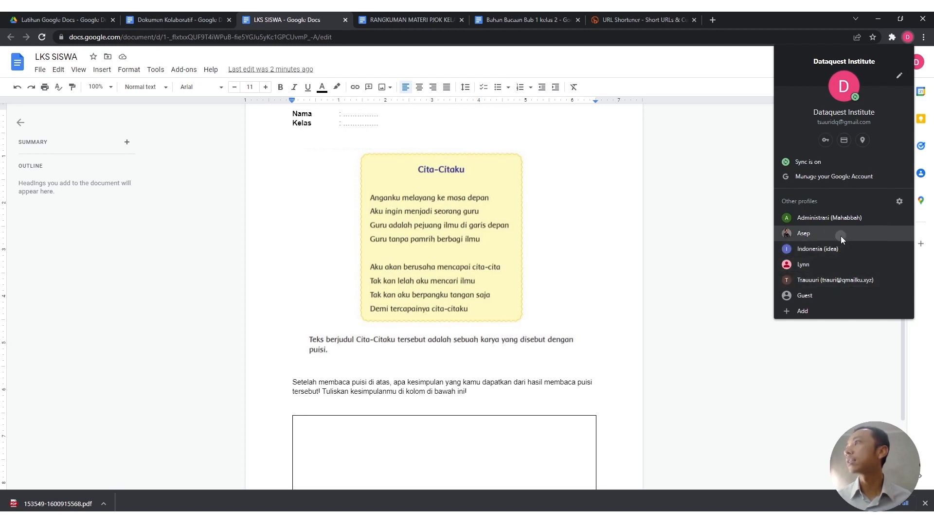
click(841, 235)
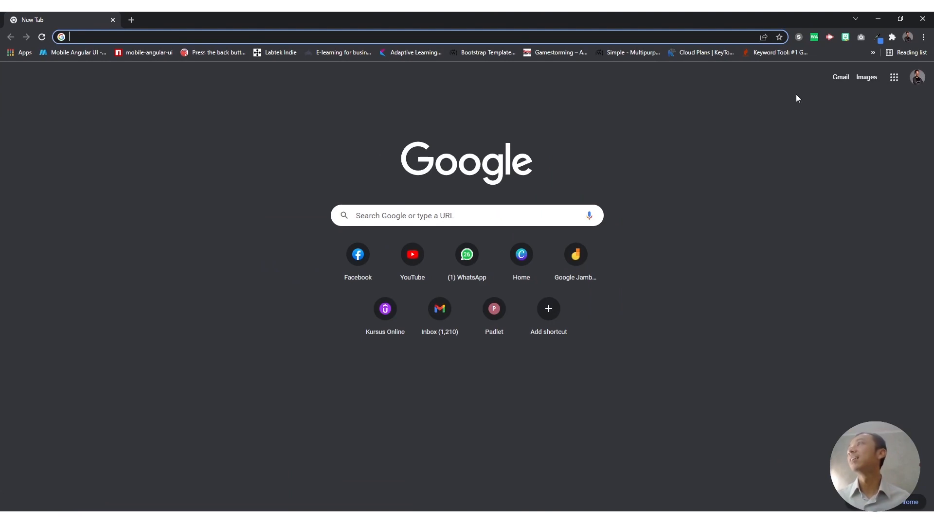
drag(489, 17, 500, 148)
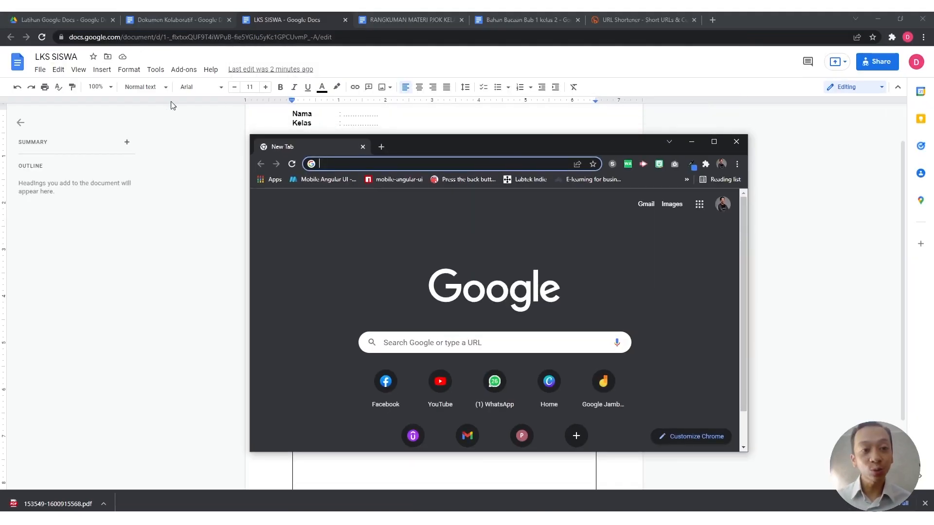
click(157, 139)
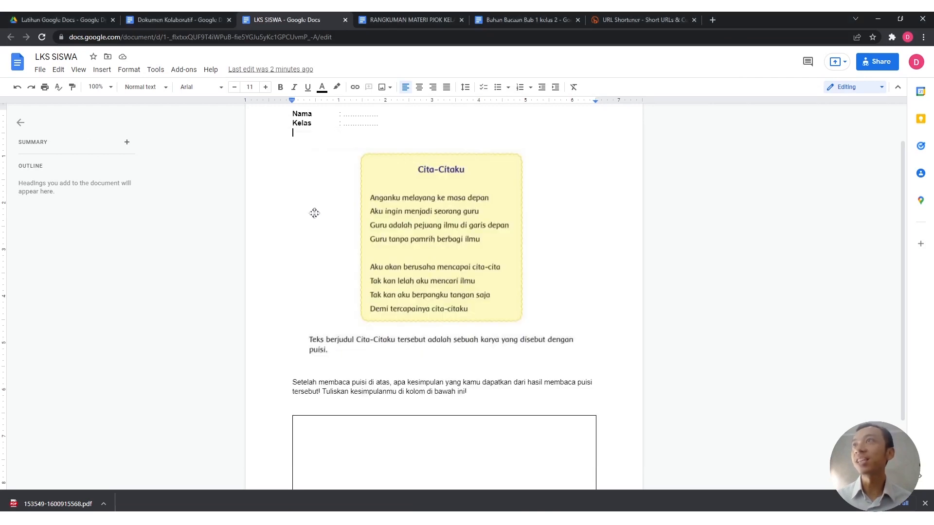
scroll(326, 223, up, 1)
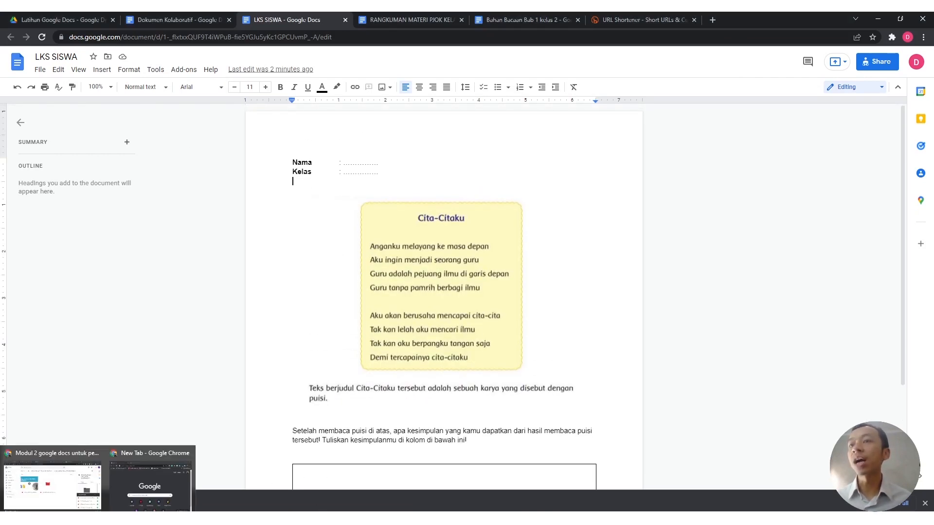
click(144, 482)
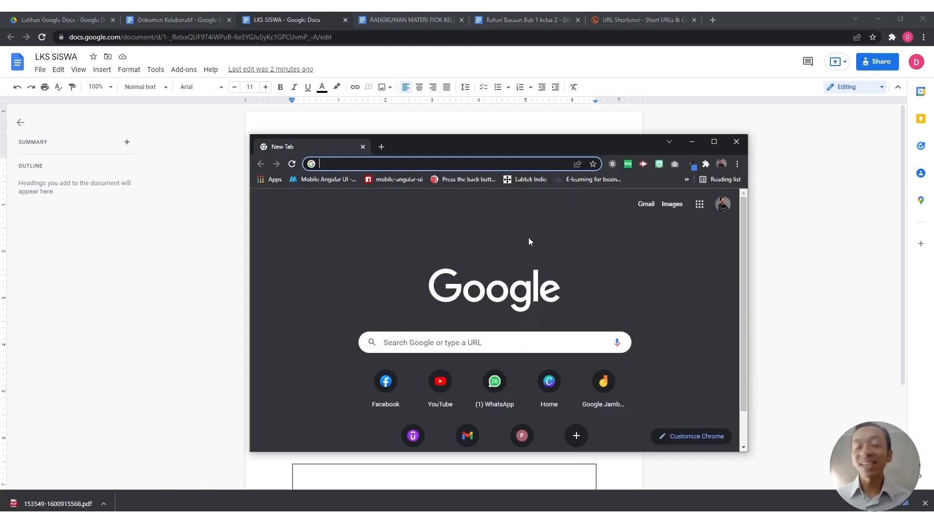
Step: Load the pasted LKS SISWA link in the new window, scroll through it, and maximize it
key(ctrl+v)
key(Return)
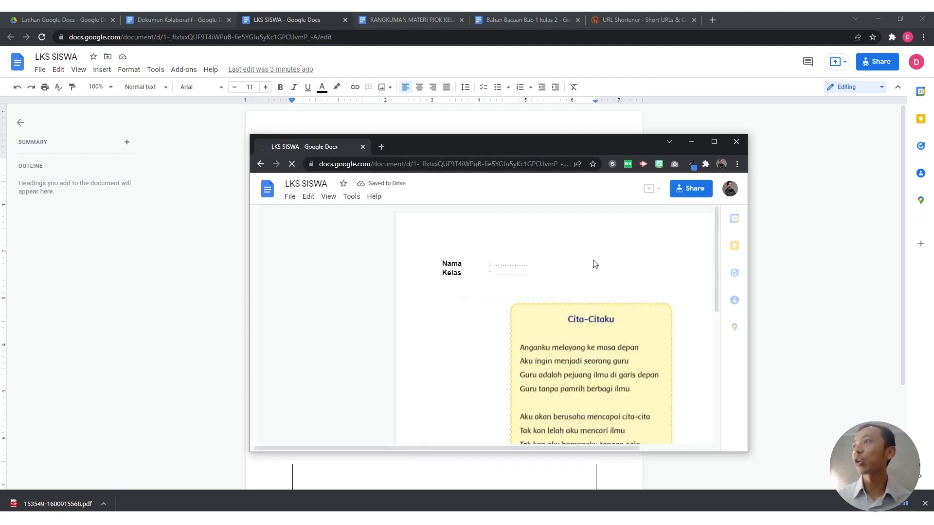
scroll(594, 281, down, 1)
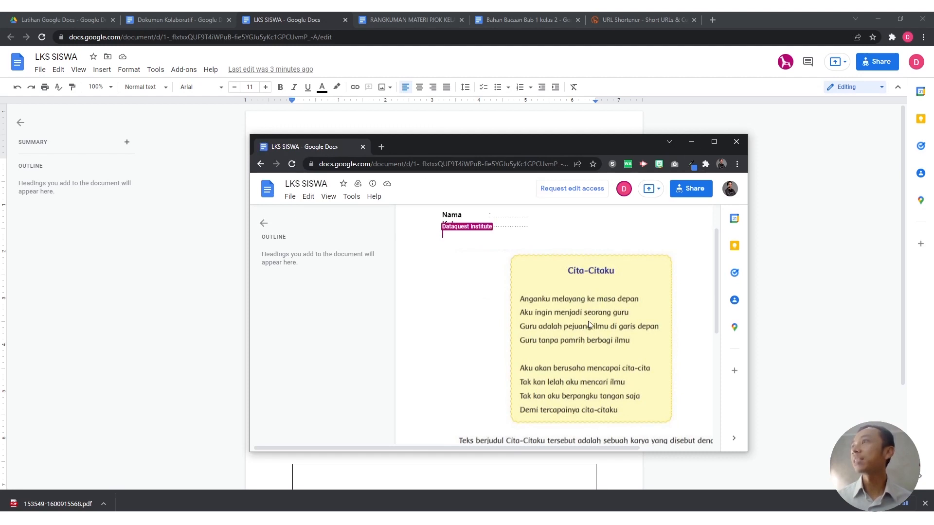
scroll(493, 340, down, 5)
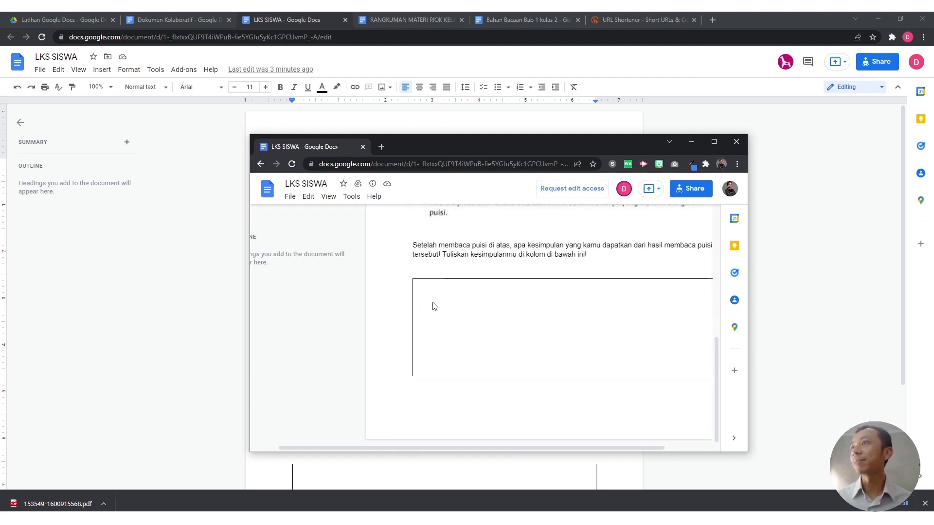
scroll(507, 297, up, 8)
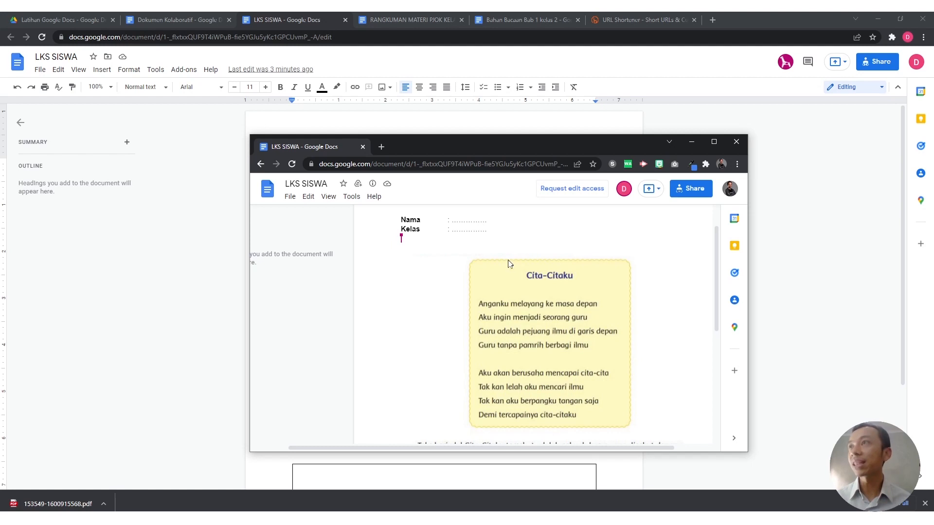
click(713, 143)
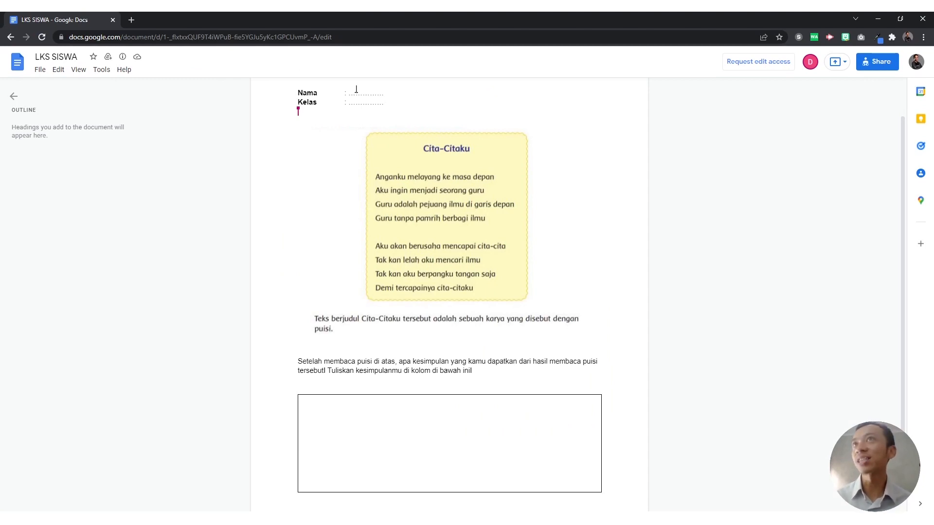
Step: Make a copy of LKS SISWA, replacing 'Copy of' in its name with the student's name
click(40, 71)
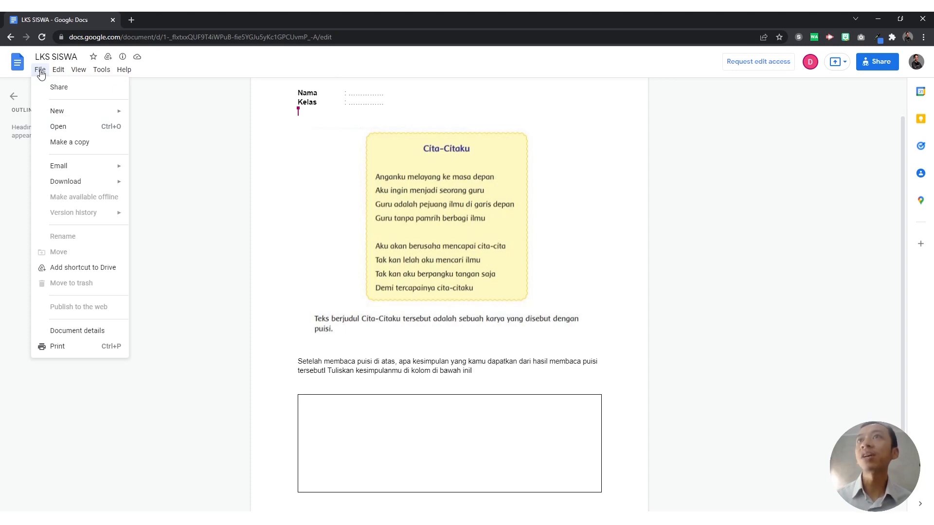
click(90, 145)
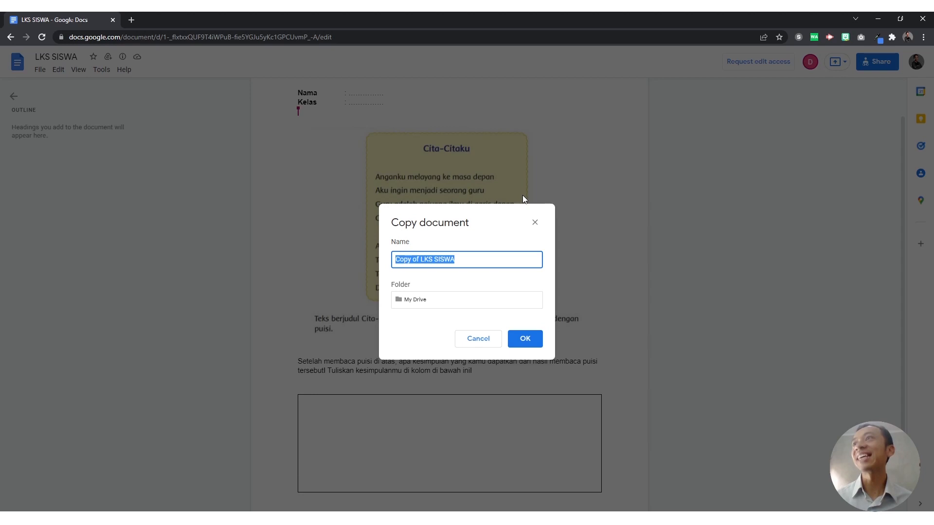
click(412, 260)
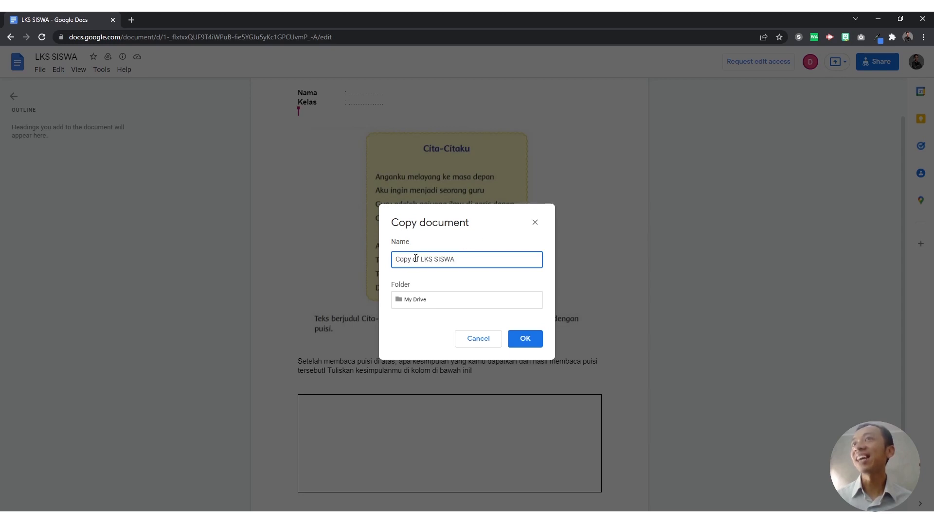
drag(420, 260, 395, 261)
text(Asep)
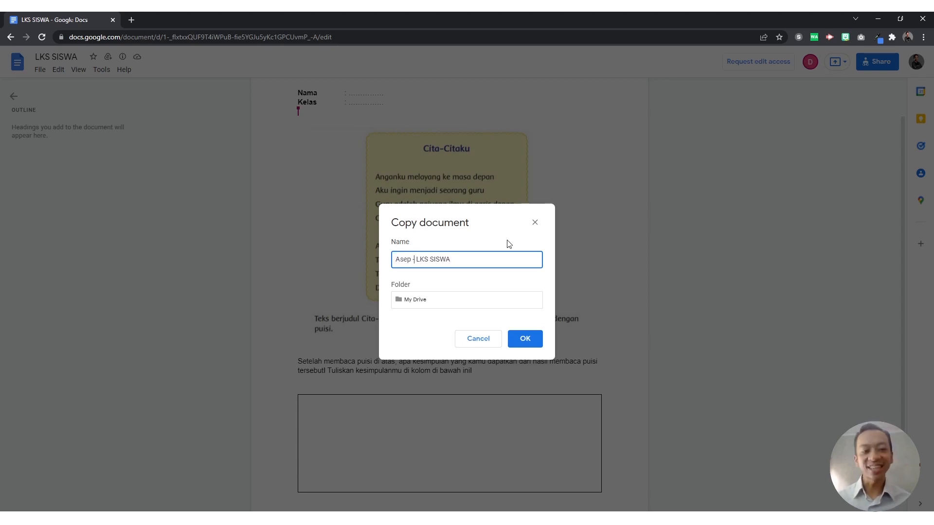
click(525, 339)
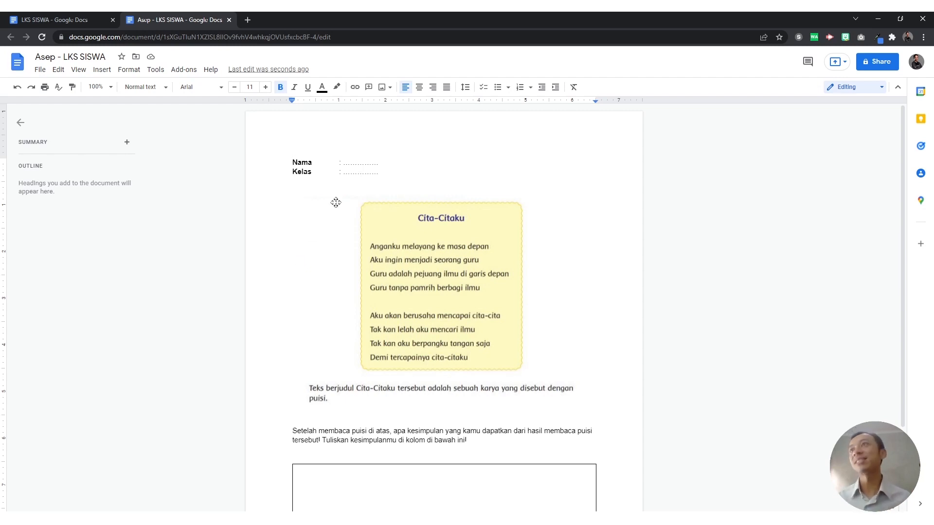
Step: Replace the dotted blanks with the student's full name after Nama and 4A after Kelas
click(366, 164)
click(382, 164)
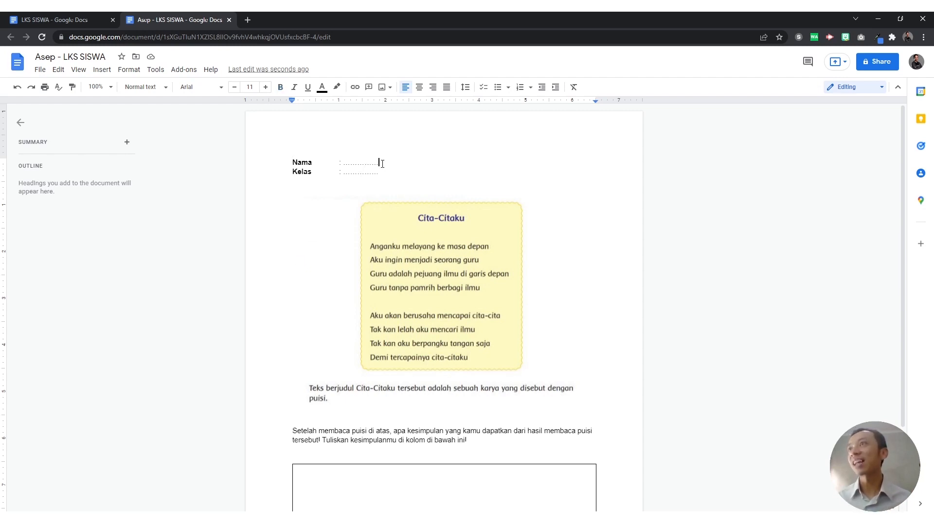
double_click(345, 164)
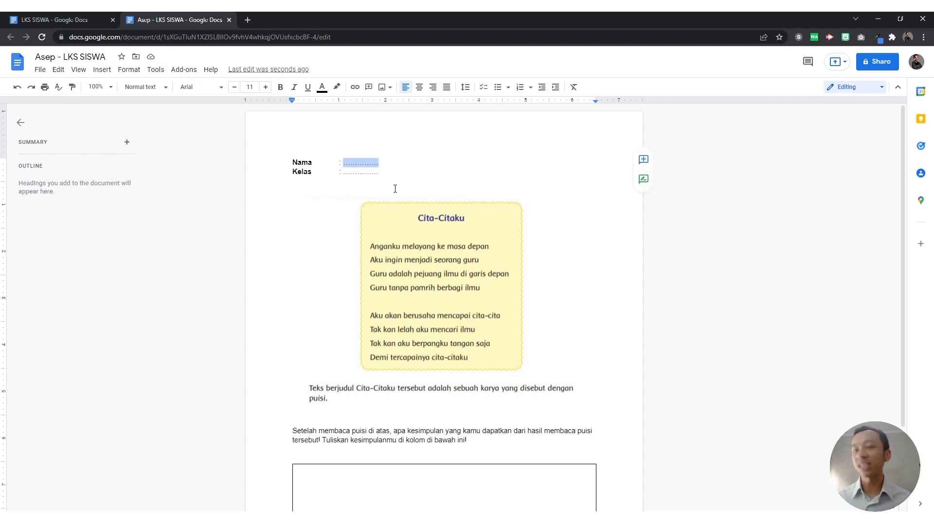
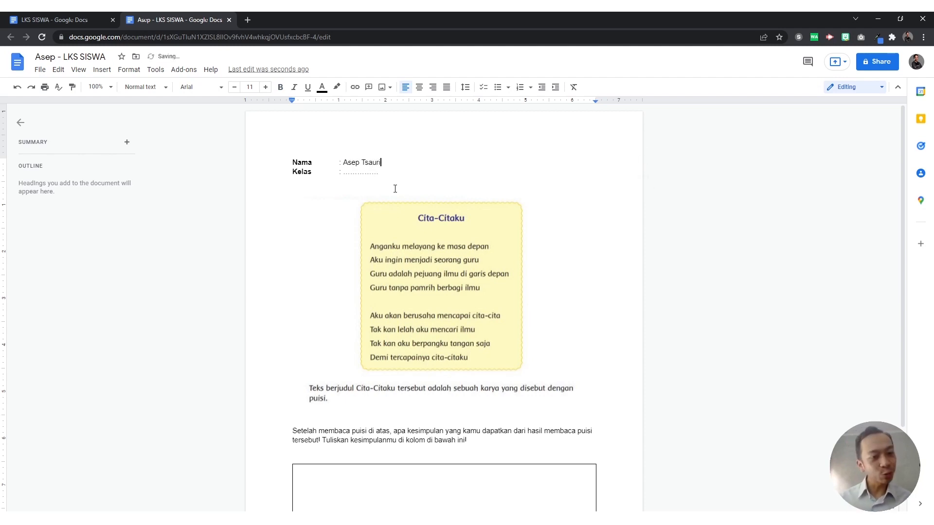
drag(384, 176, 344, 177)
text(4A)
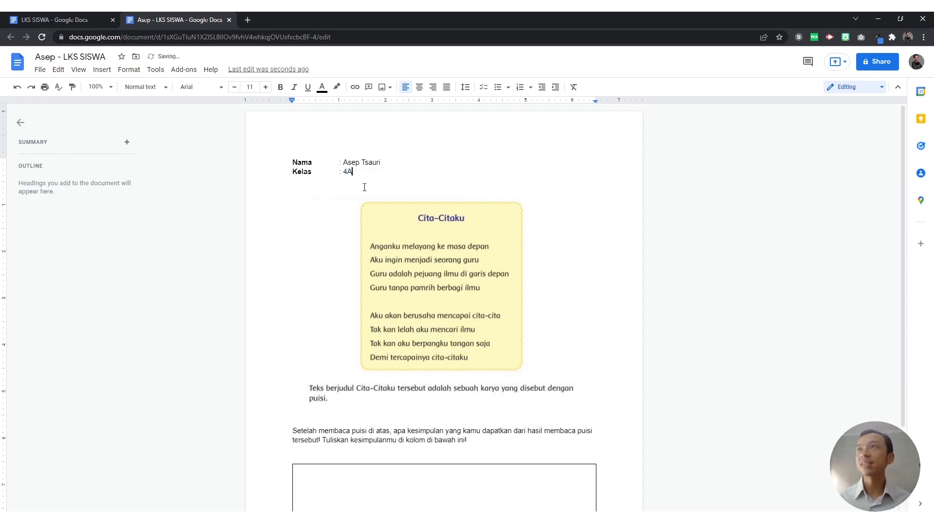
Step: Type 'Pendapat saya ...' into the empty answer box
scroll(387, 280, down, 3)
click(366, 394)
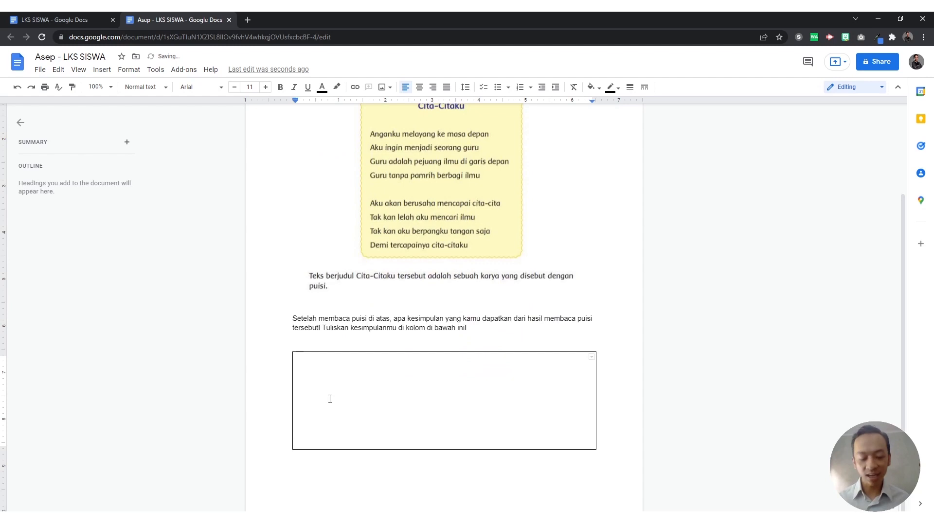
text(Pendapat )
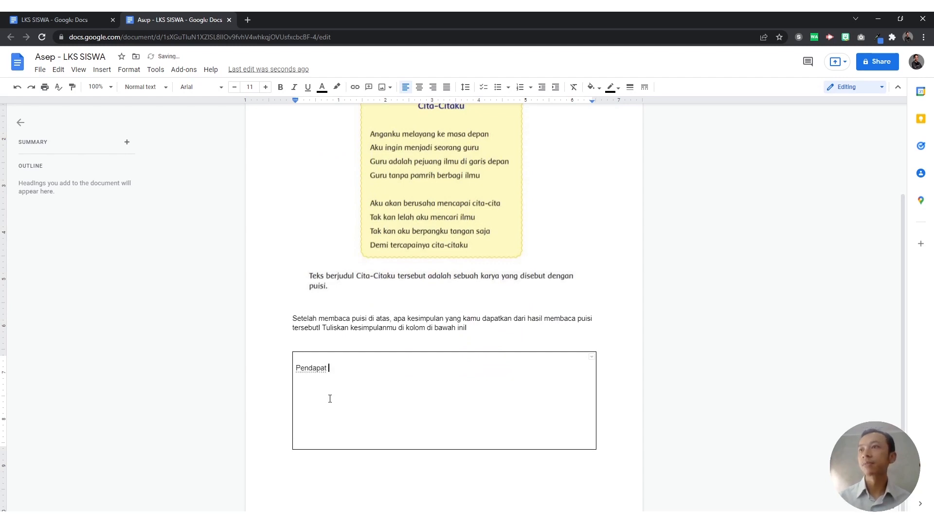
text(saya ...)
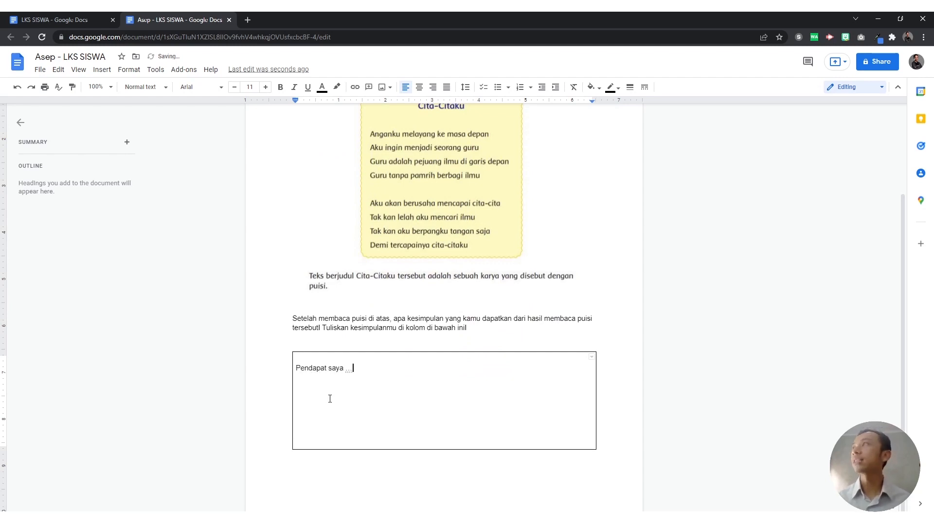
scroll(408, 299, up, 3)
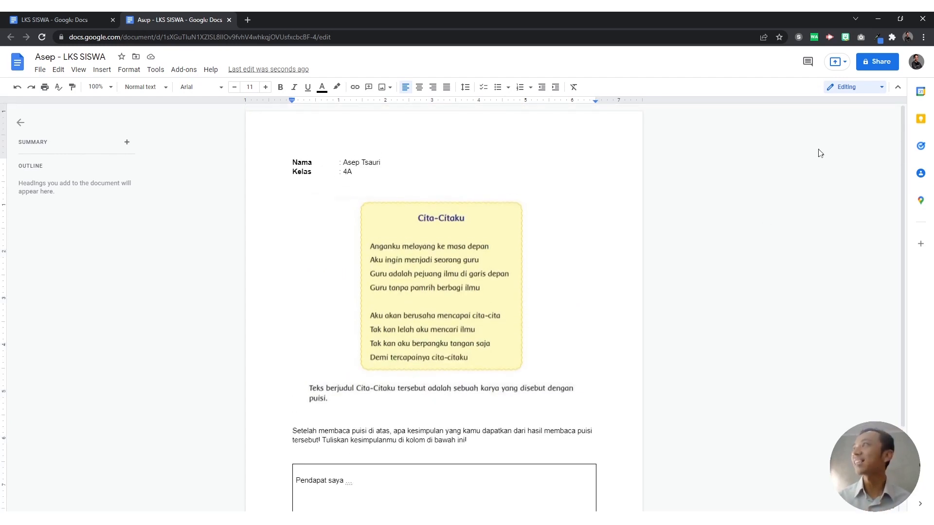
Step: Share the copy with anyone with the link, copy its link, and minimize its window
click(870, 64)
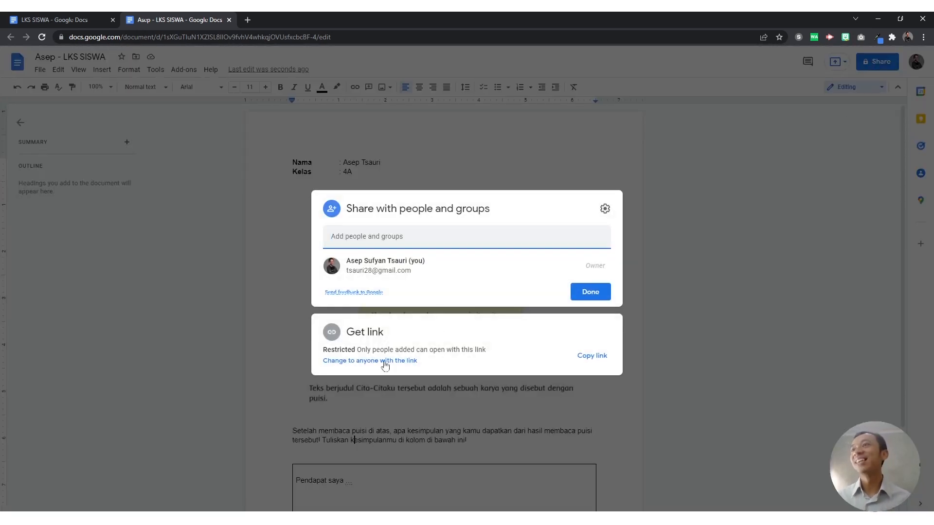
click(344, 362)
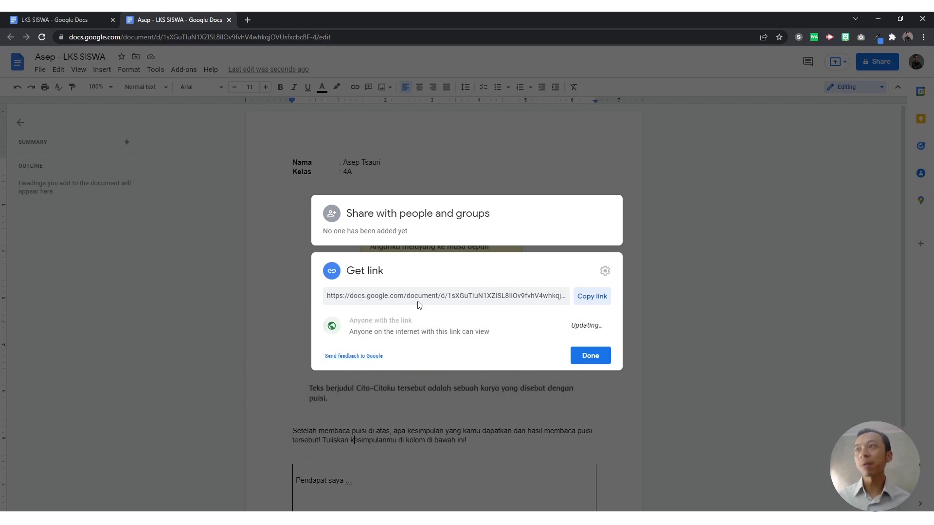
click(600, 297)
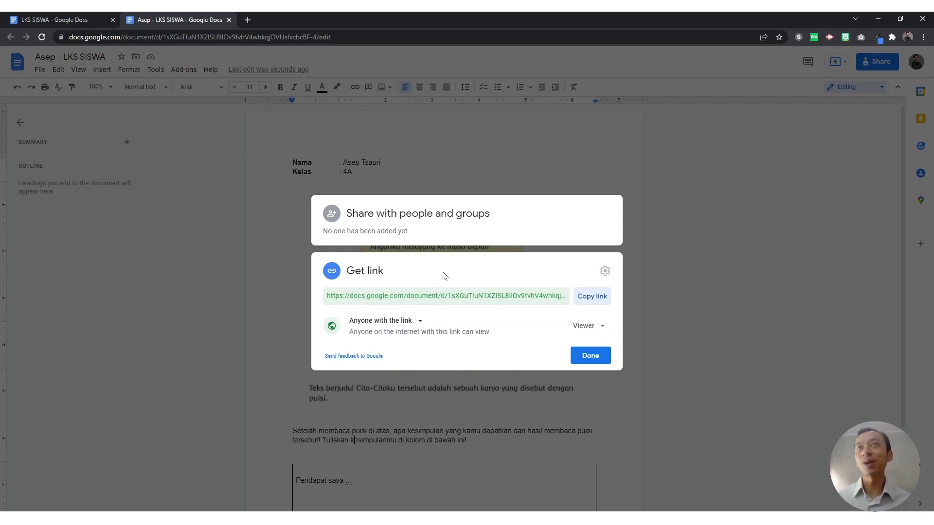
click(879, 19)
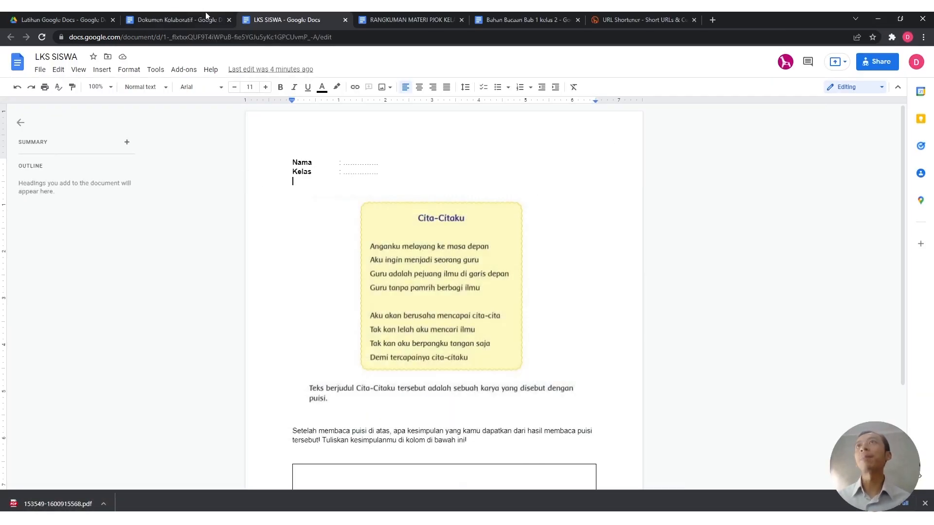
Step: Rename the Pendapat column header to 'Link LKS' in Dokumen Kolaboratif
click(84, 14)
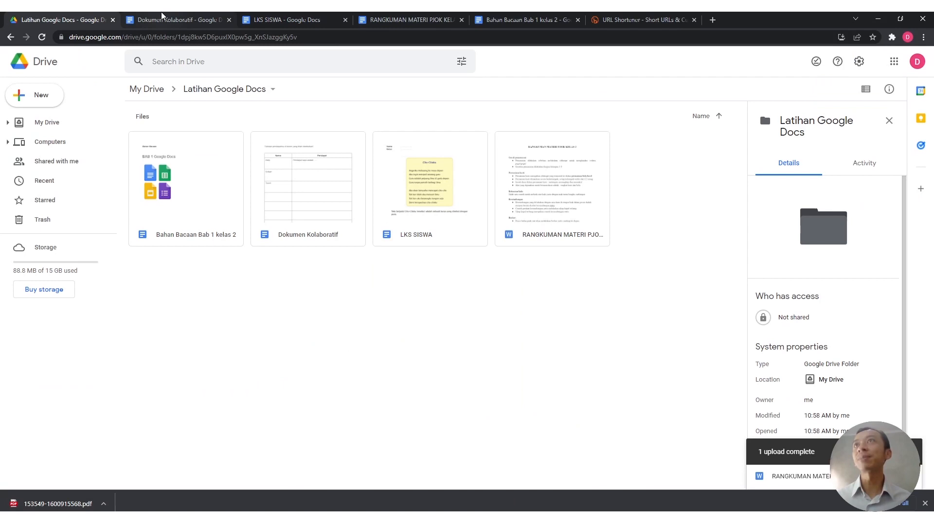
click(166, 20)
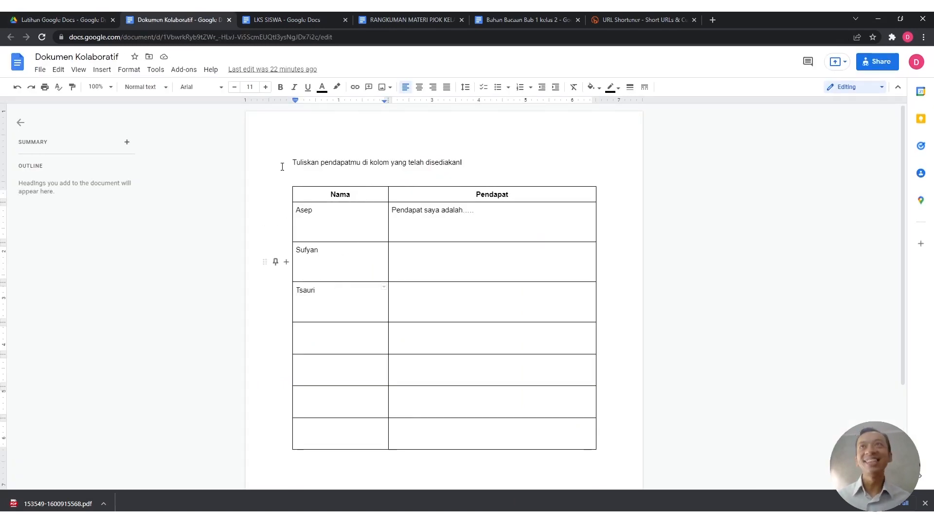
click(506, 194)
triple_click(523, 194)
drag(522, 193, 509, 195)
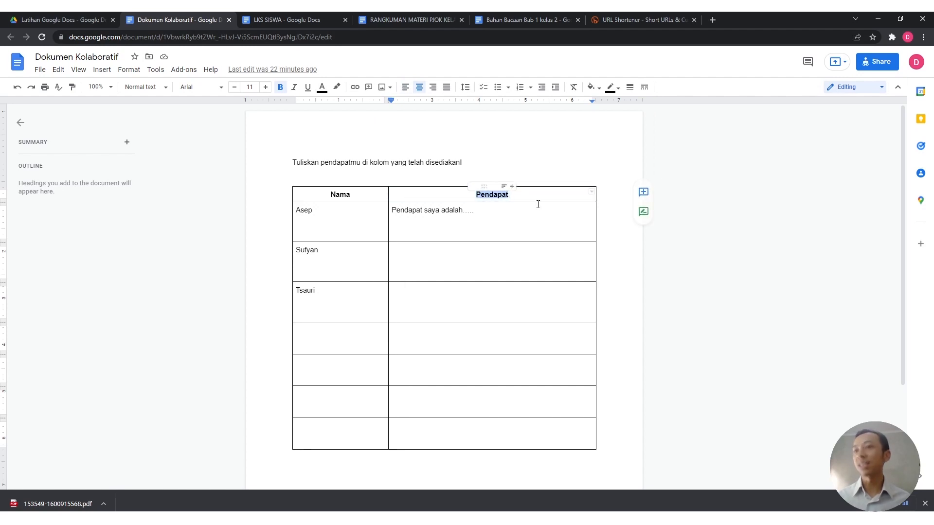
text(Link LKS)
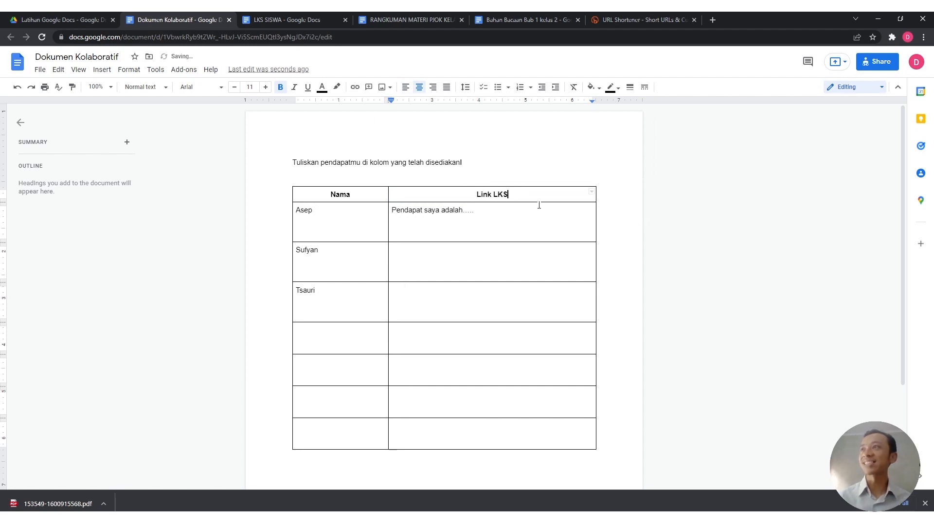
Step: Replace the first row's sample answer with the pasted worksheet link
drag(474, 211, 395, 211)
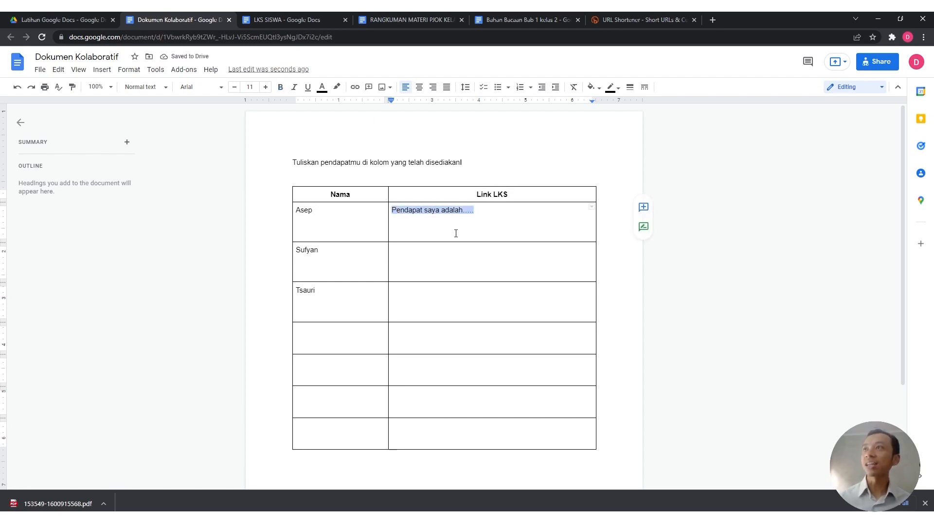
key(ctrl+v)
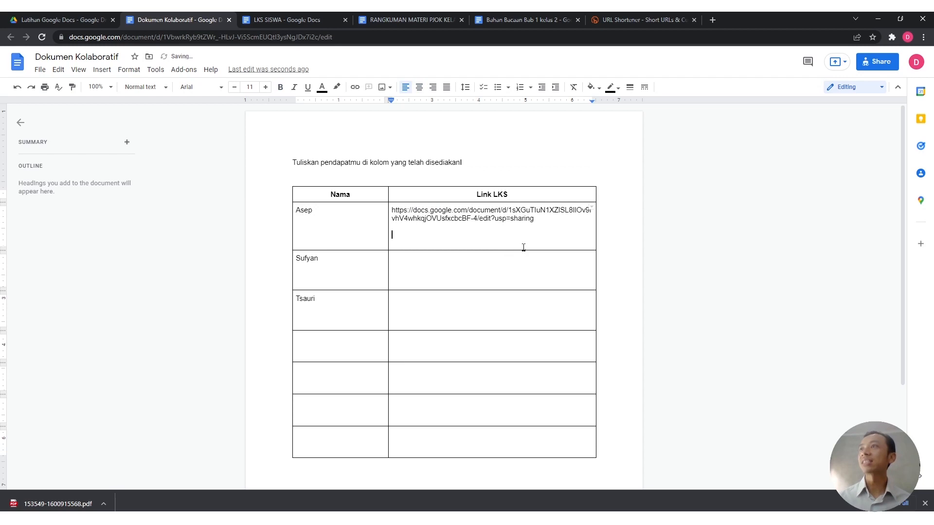
click(547, 218)
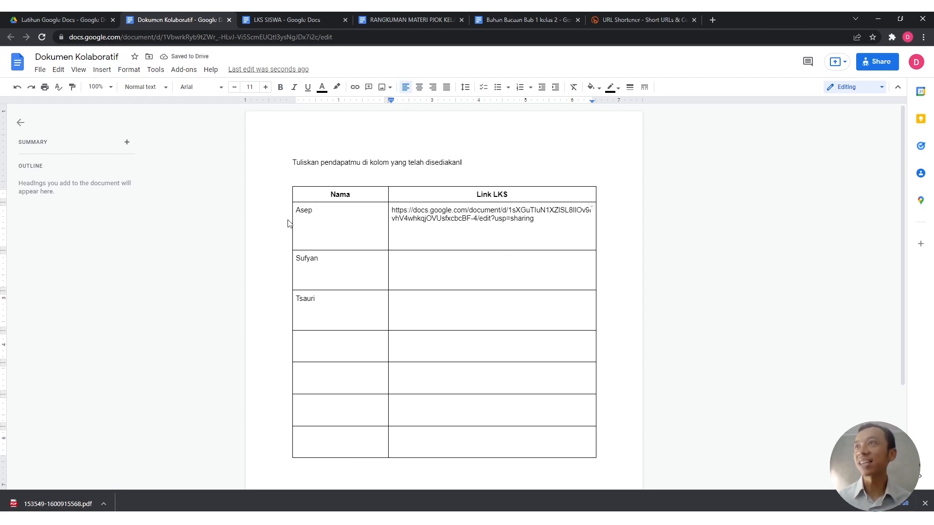
click(341, 215)
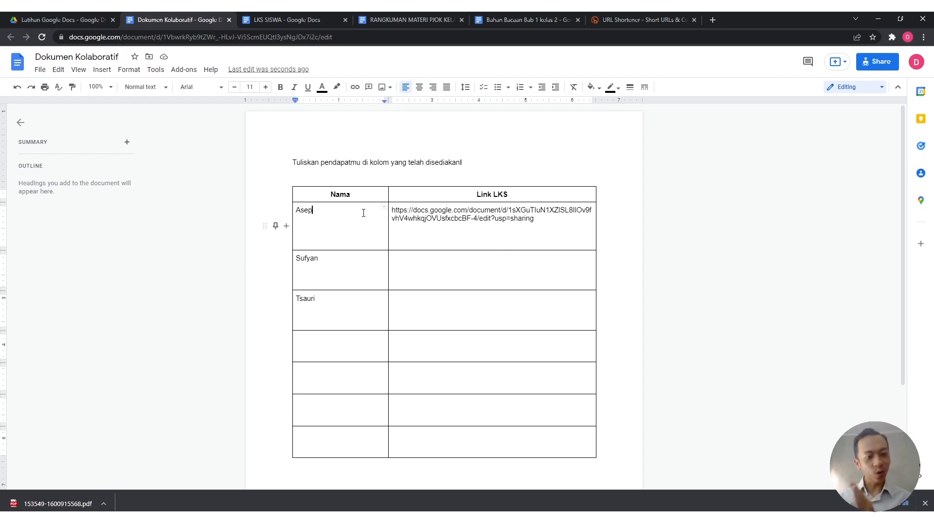
click(484, 218)
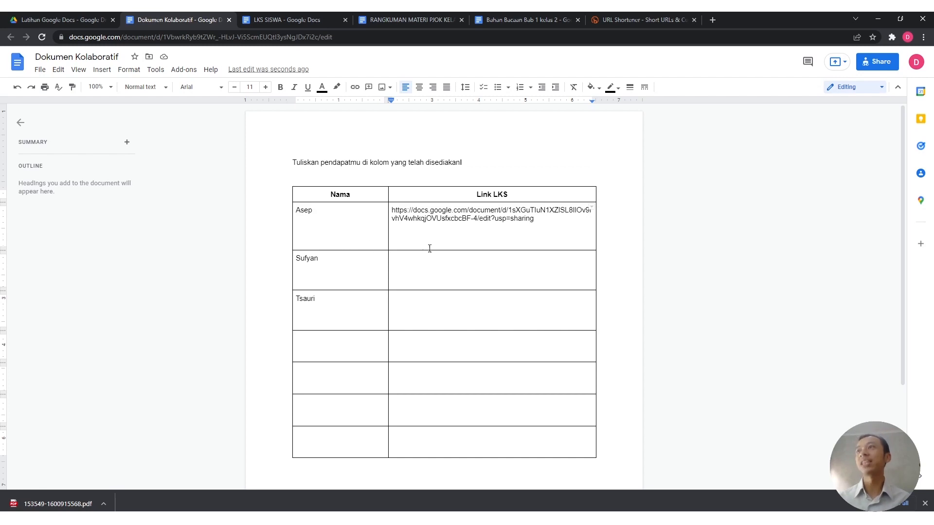